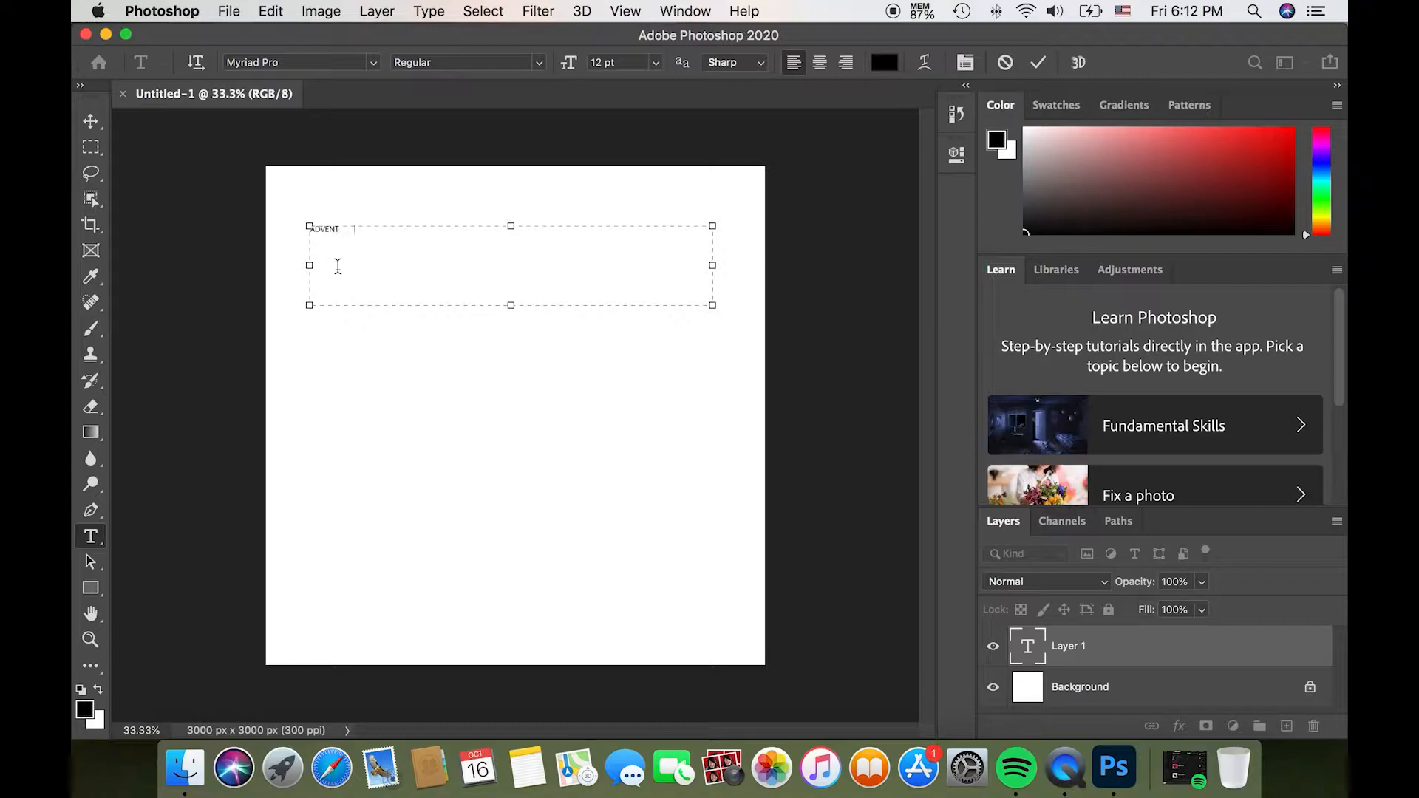
Set the ADVENTURE TIME text to 100 pt and centre-align it
drag(369, 230, 285, 229)
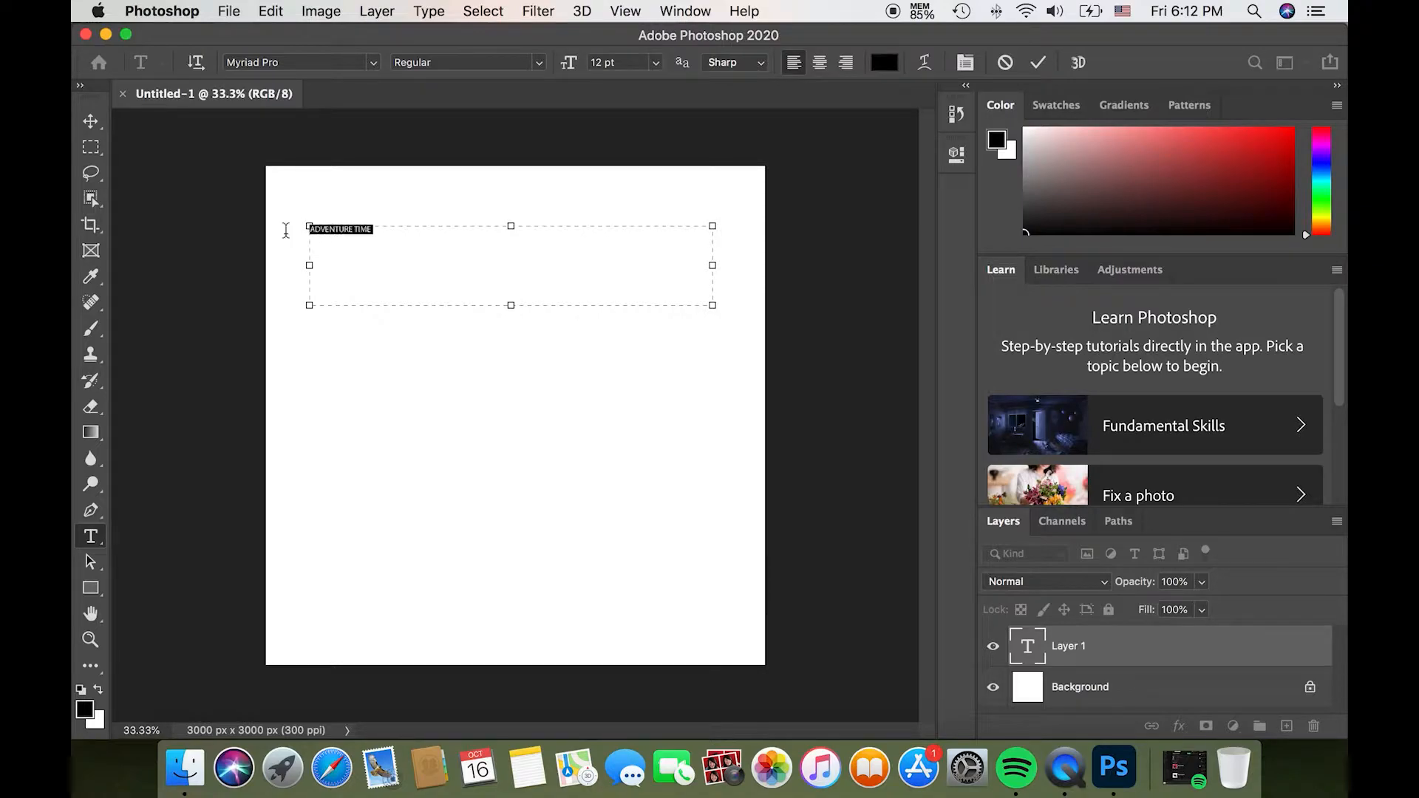
click(655, 63)
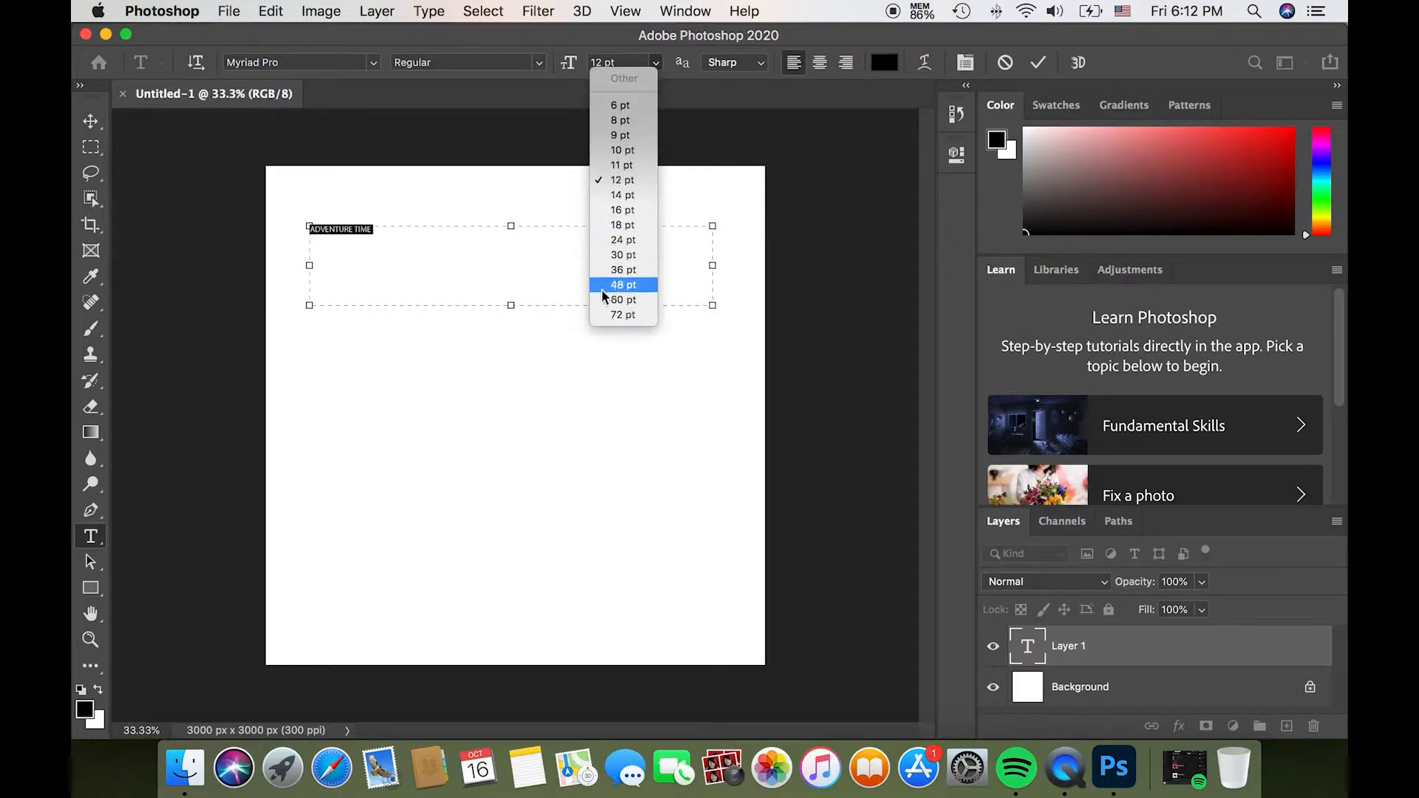
click(623, 285)
click(602, 63)
text(60)
key(BackSpace)
key(BackSpace)
text(100)
key(Return)
key(super+shift+c)
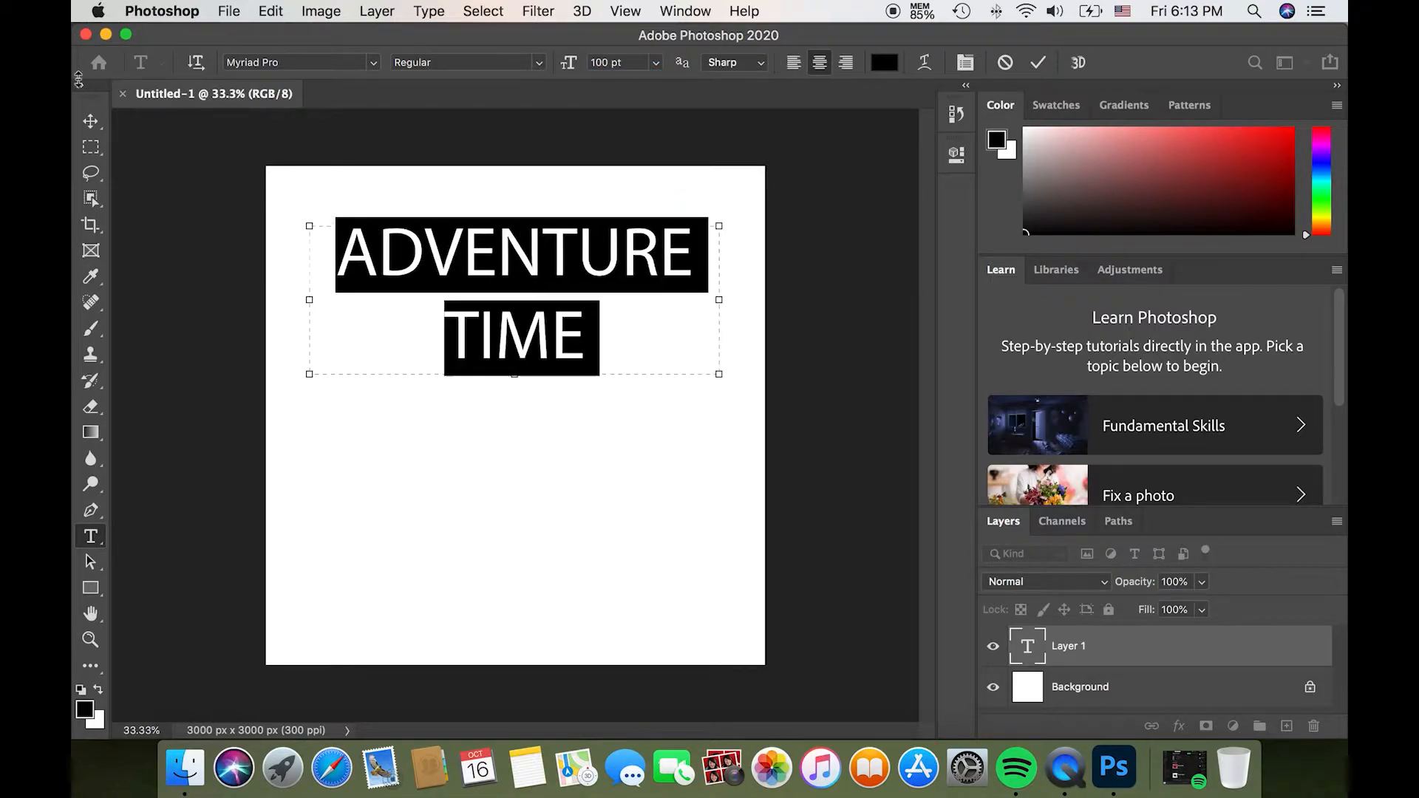
Change the ADVENTURE TIME text style to Bold Italic and commit the text edit
click(541, 64)
click(462, 97)
key(super+Return)
key(v)
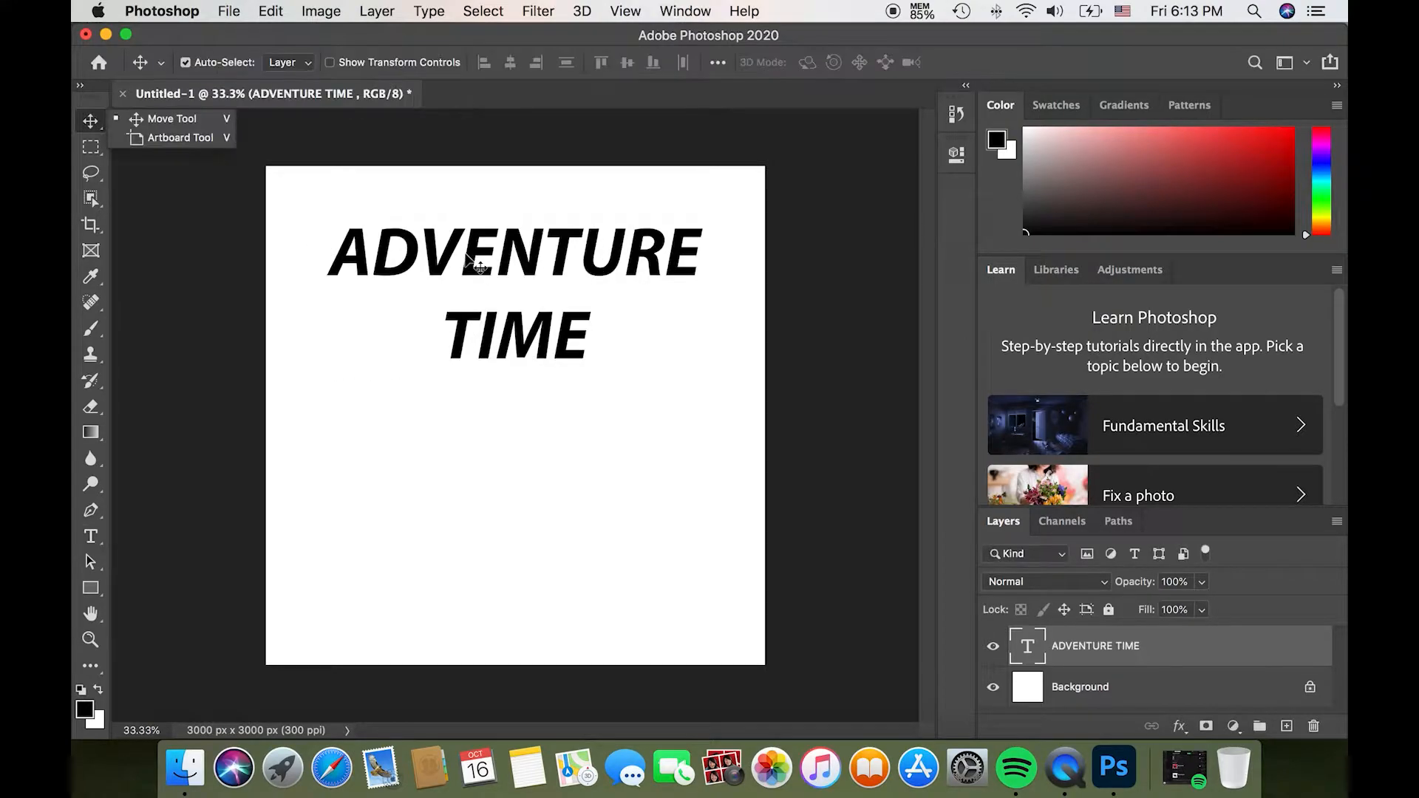
Duplicate the ADVENTURE TIME text layer and position the copy exactly over the original
key(super+c)
key(super+v)
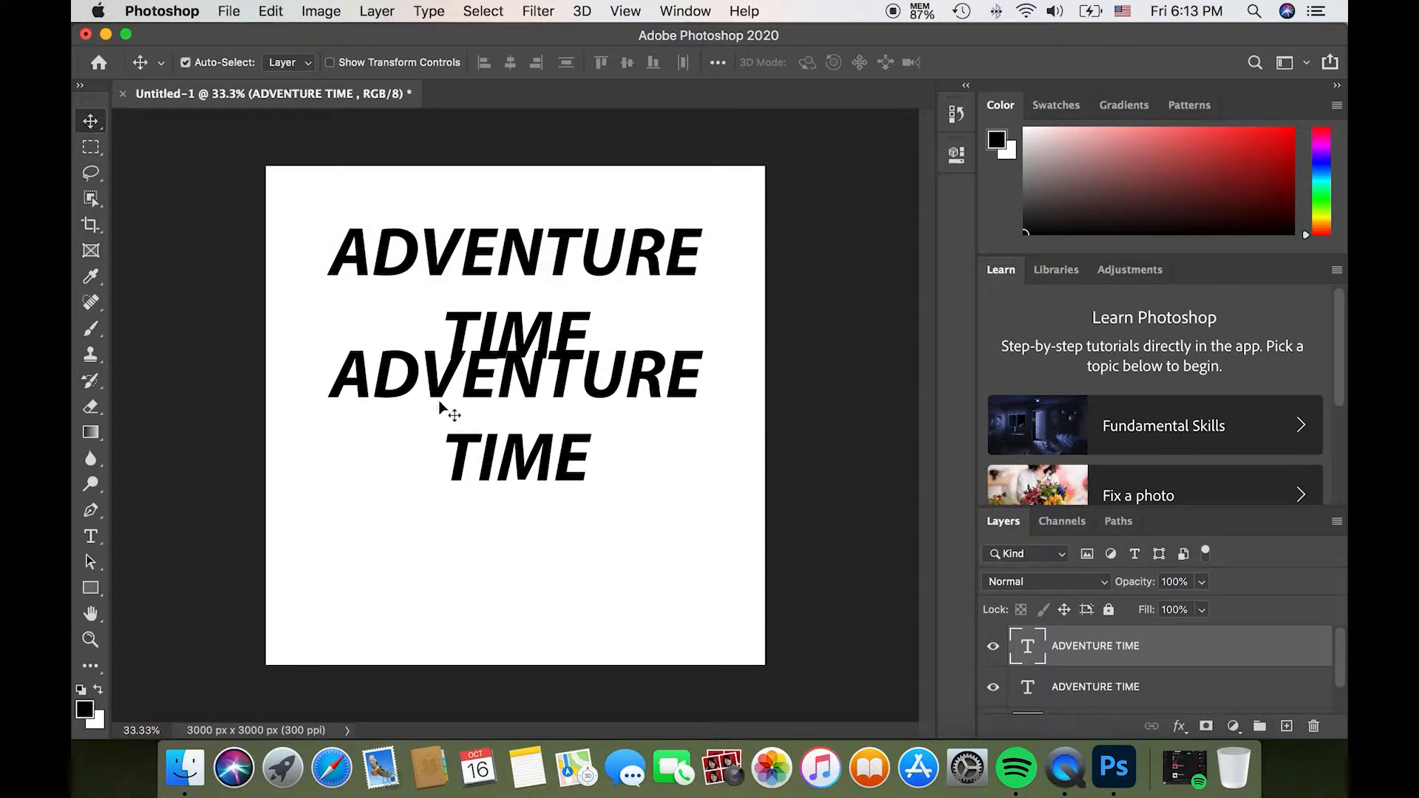
drag(448, 406, 432, 276)
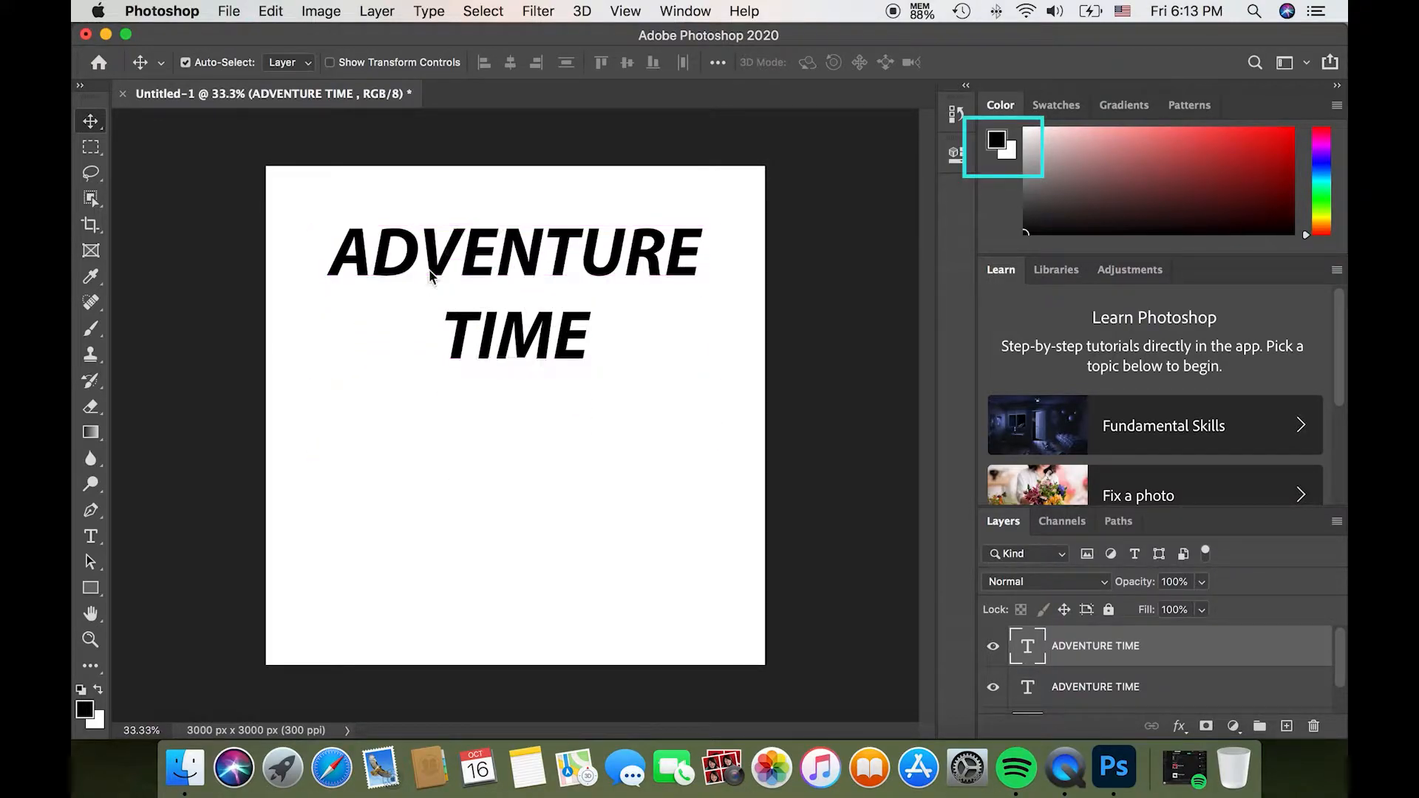
Recolour the upper ADVENTURE TIME text copy to white and commit the edit
double_click(561, 266)
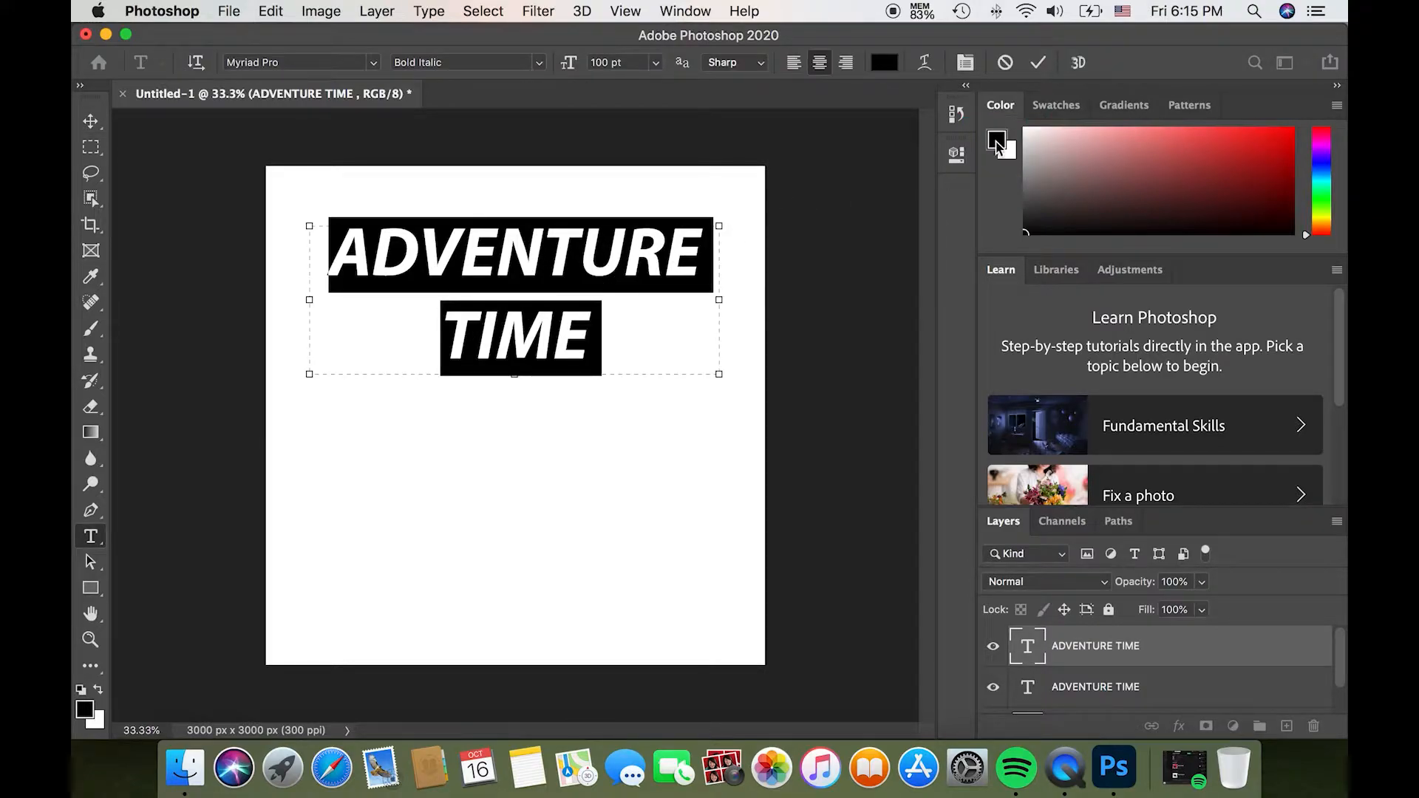
click(1000, 145)
drag(624, 279, 432, 217)
click(908, 226)
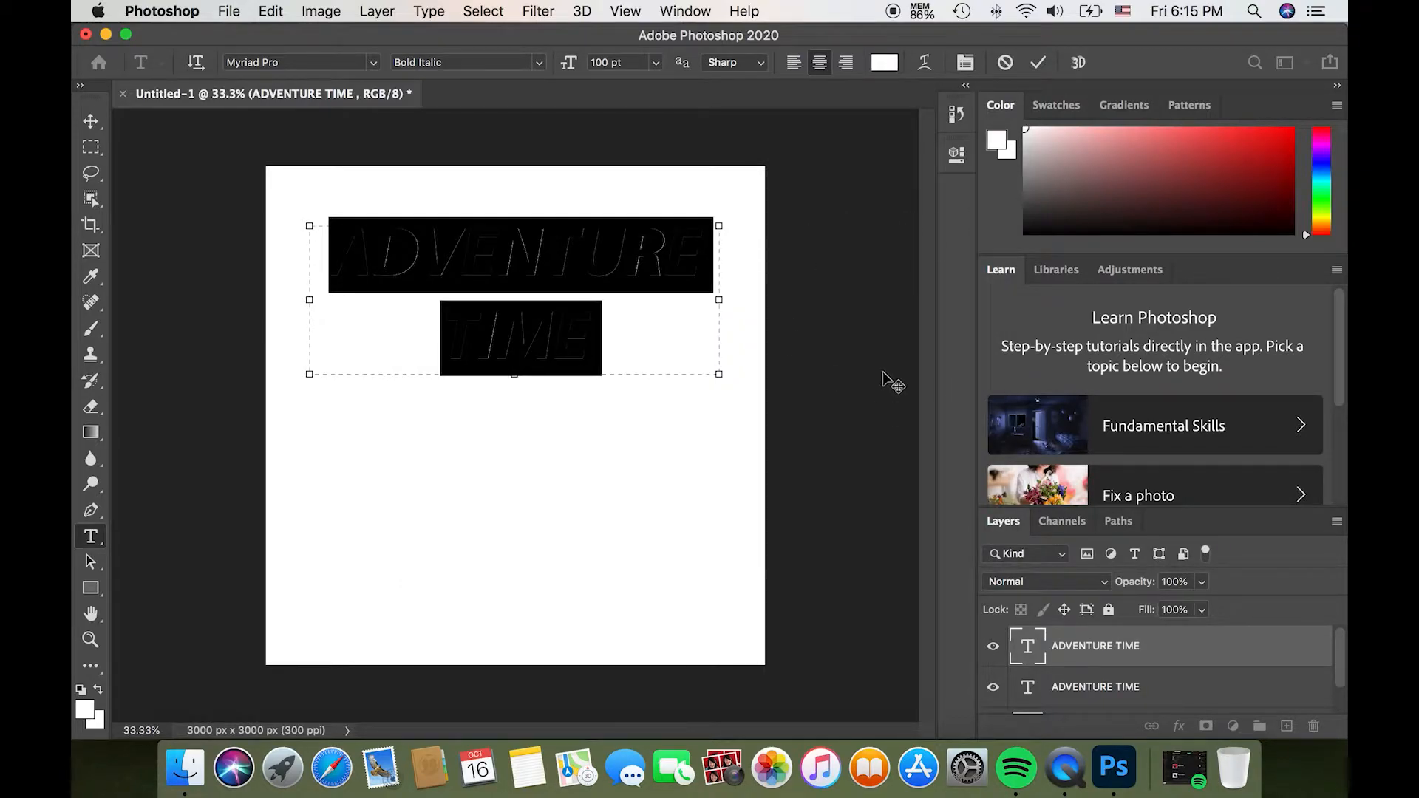
key(super+Return)
key(v)
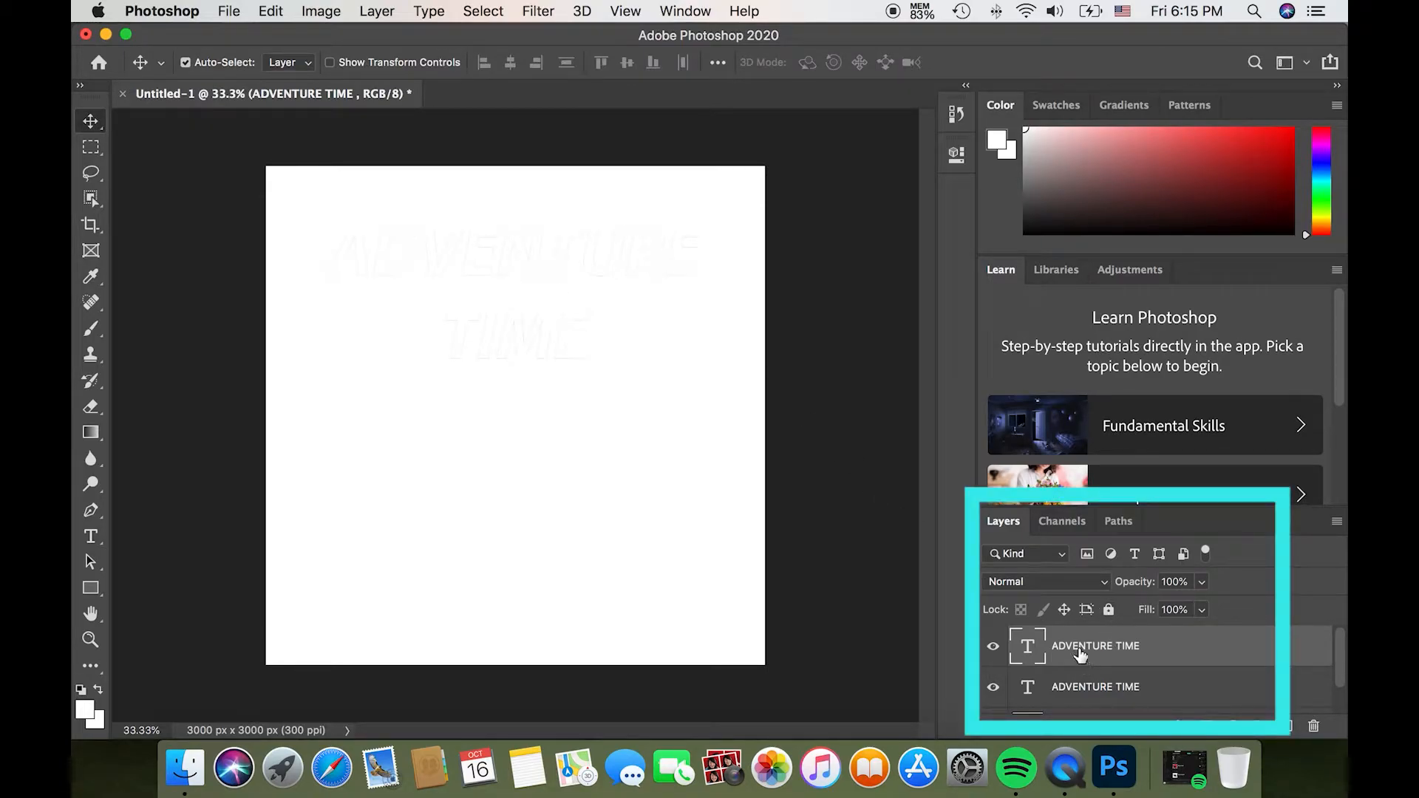
Add a Stroke effect to the upper ADVENTURE TIME layer and set the stroke colour to black, 000000
double_click(1191, 650)
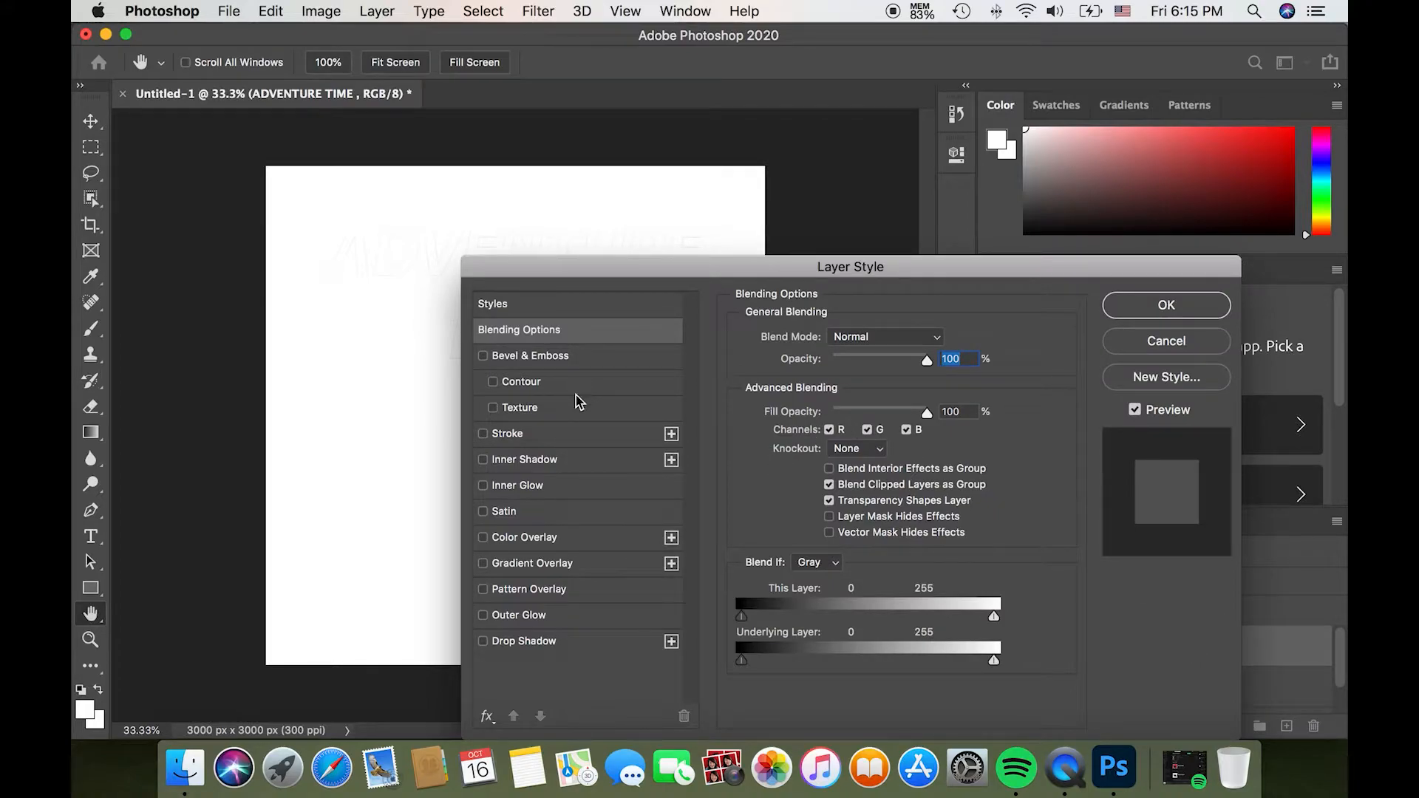
click(573, 438)
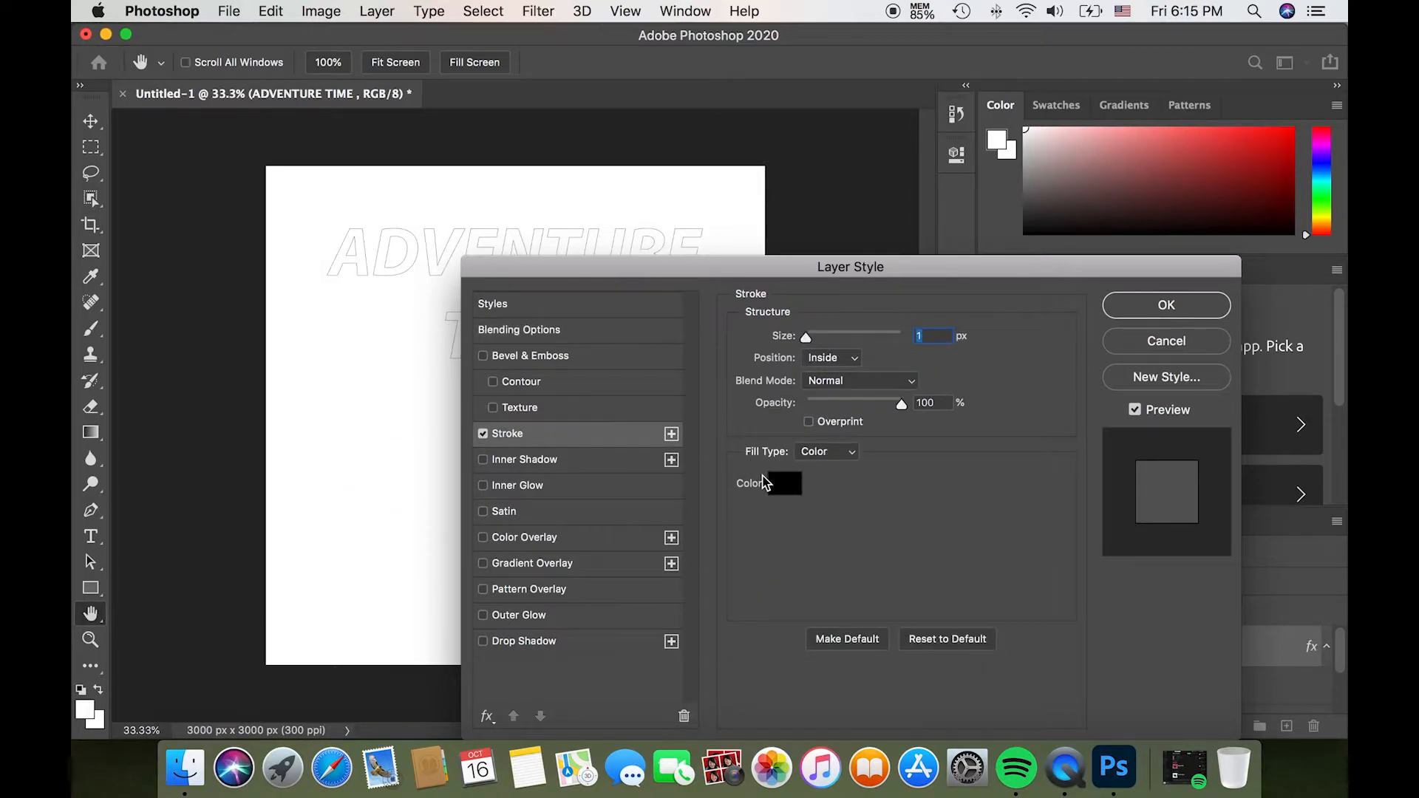
click(784, 488)
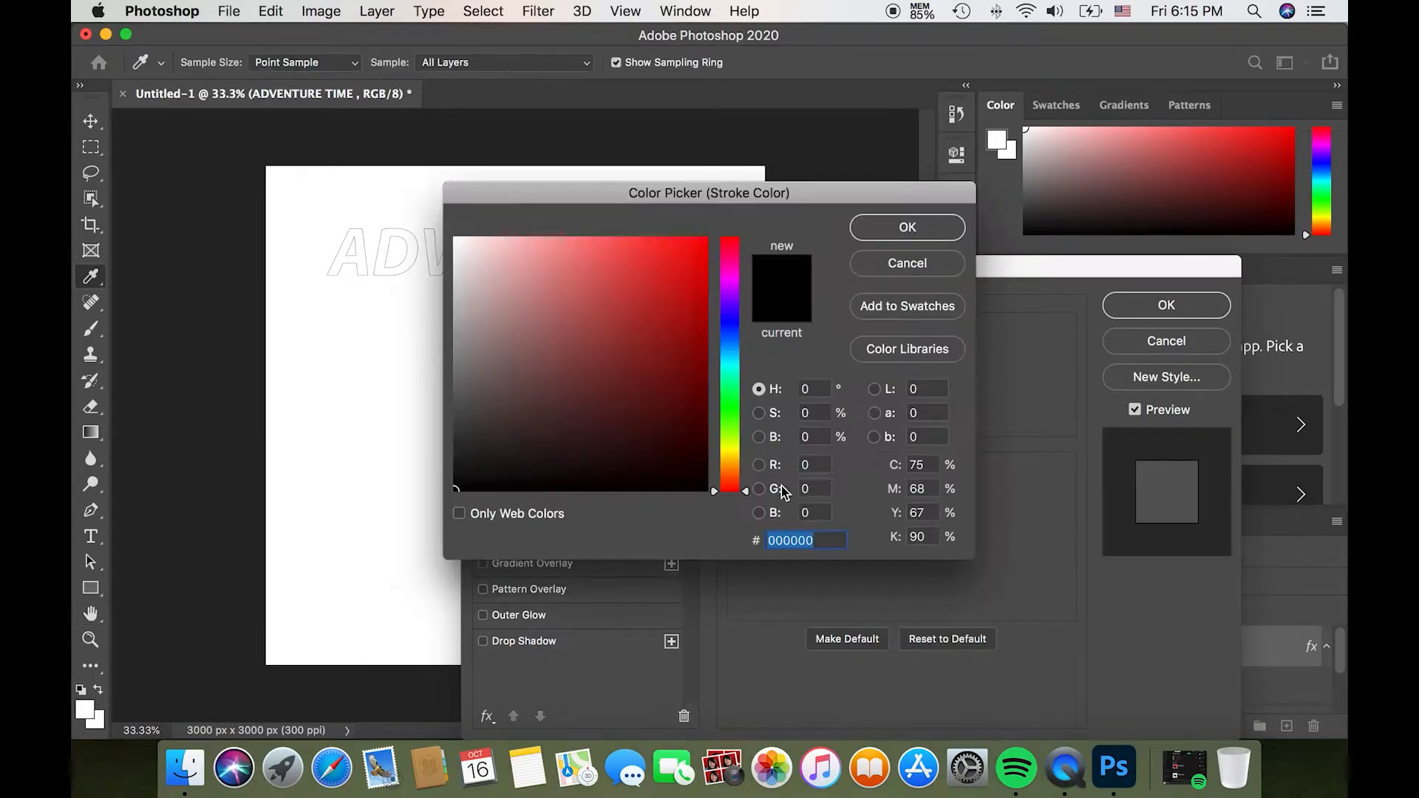
click(538, 338)
drag(538, 338, 406, 215)
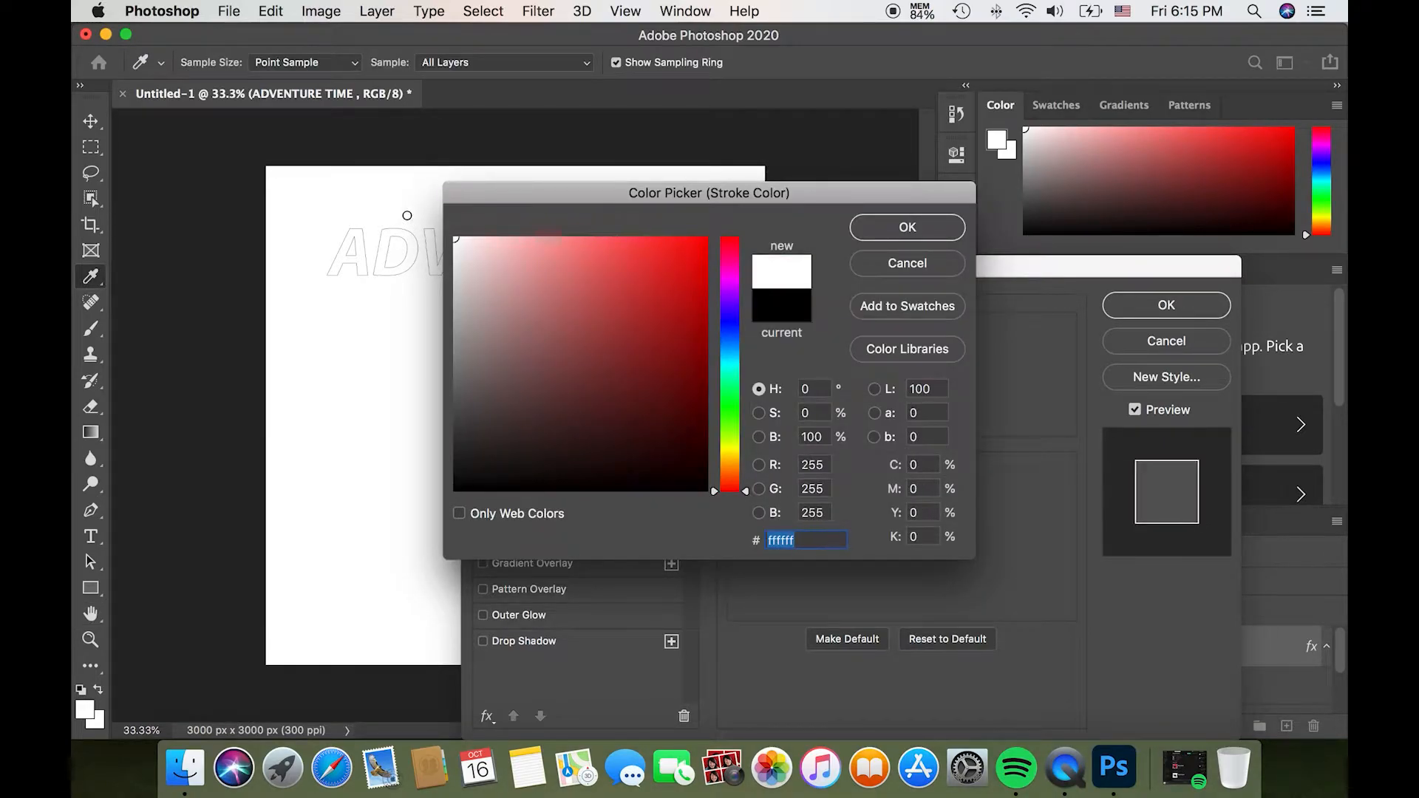
click(908, 228)
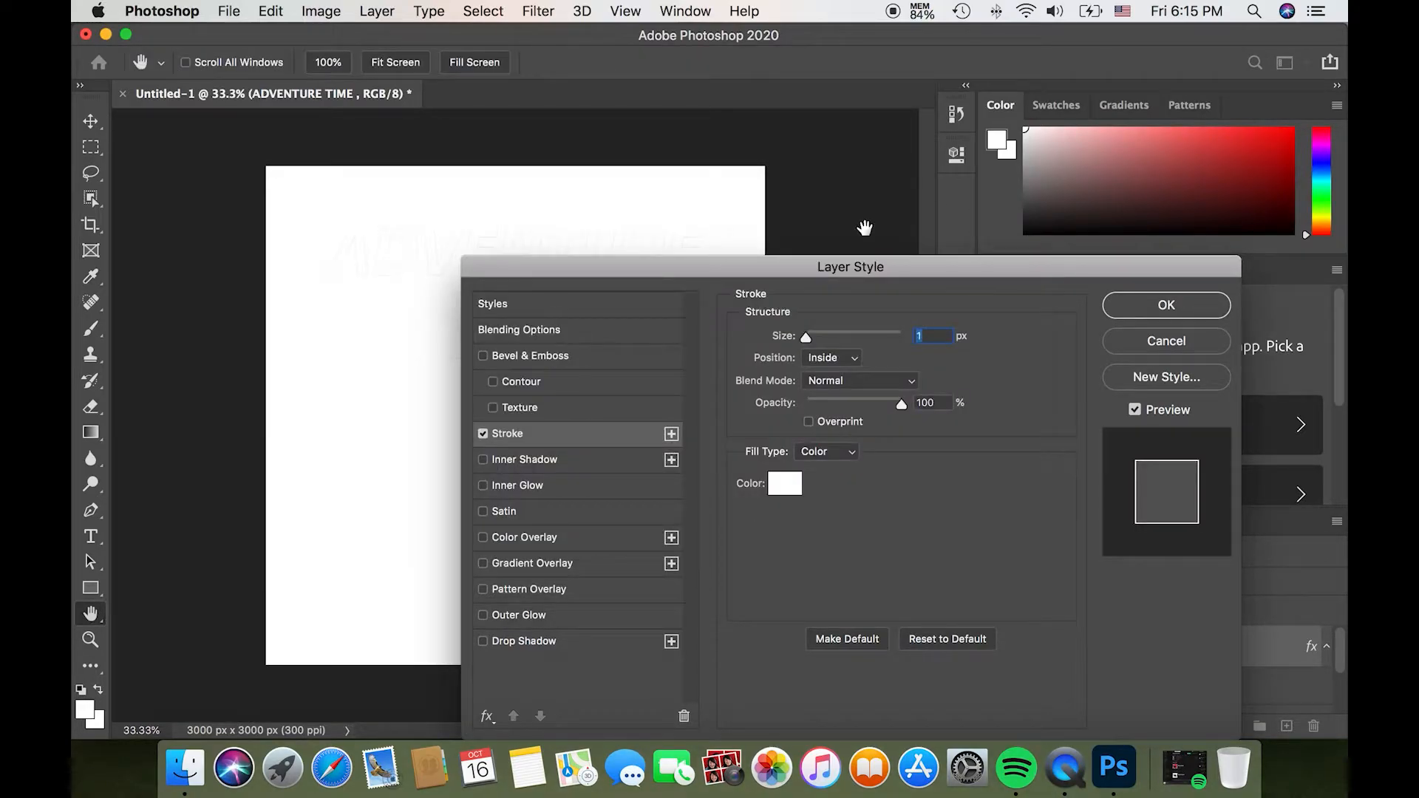
click(785, 484)
text(000000)
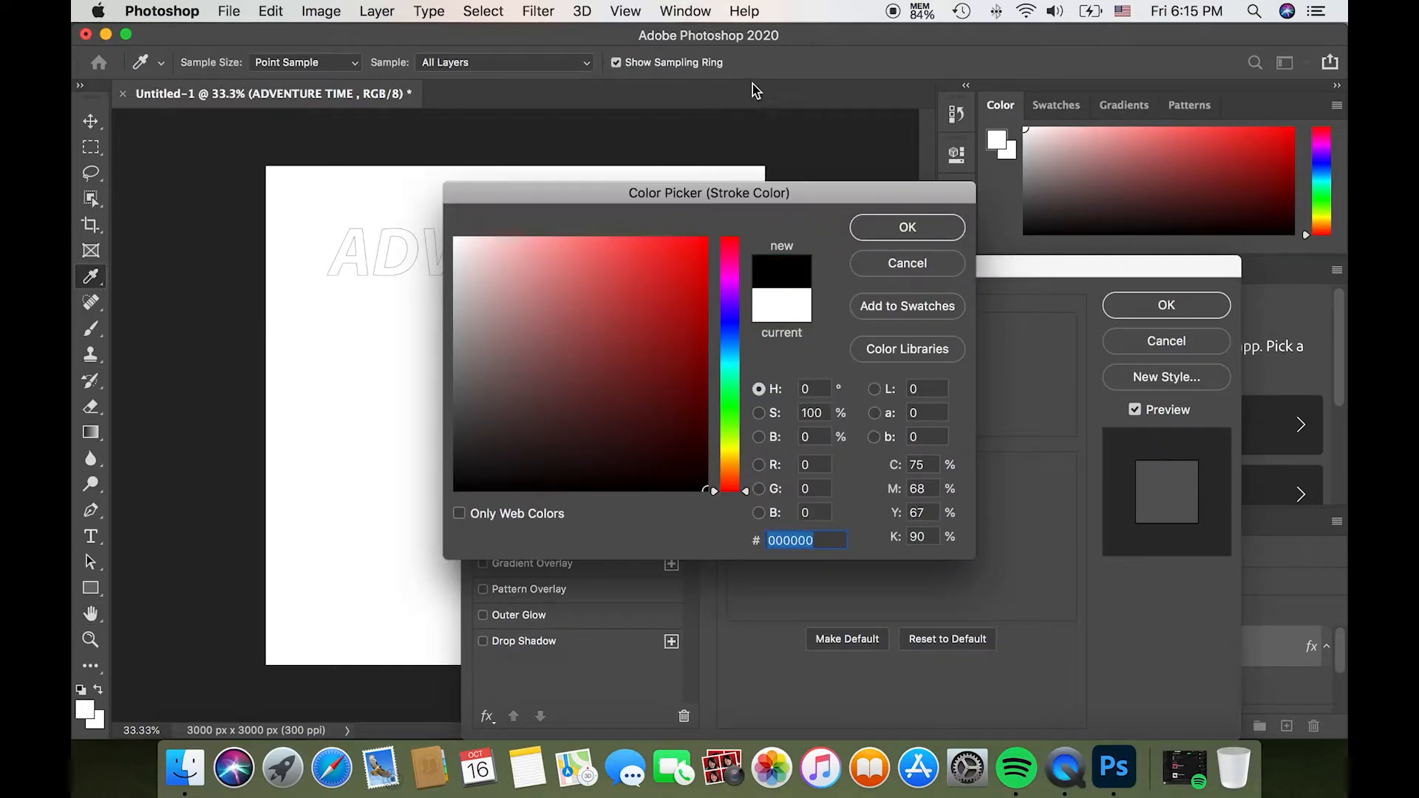
click(862, 225)
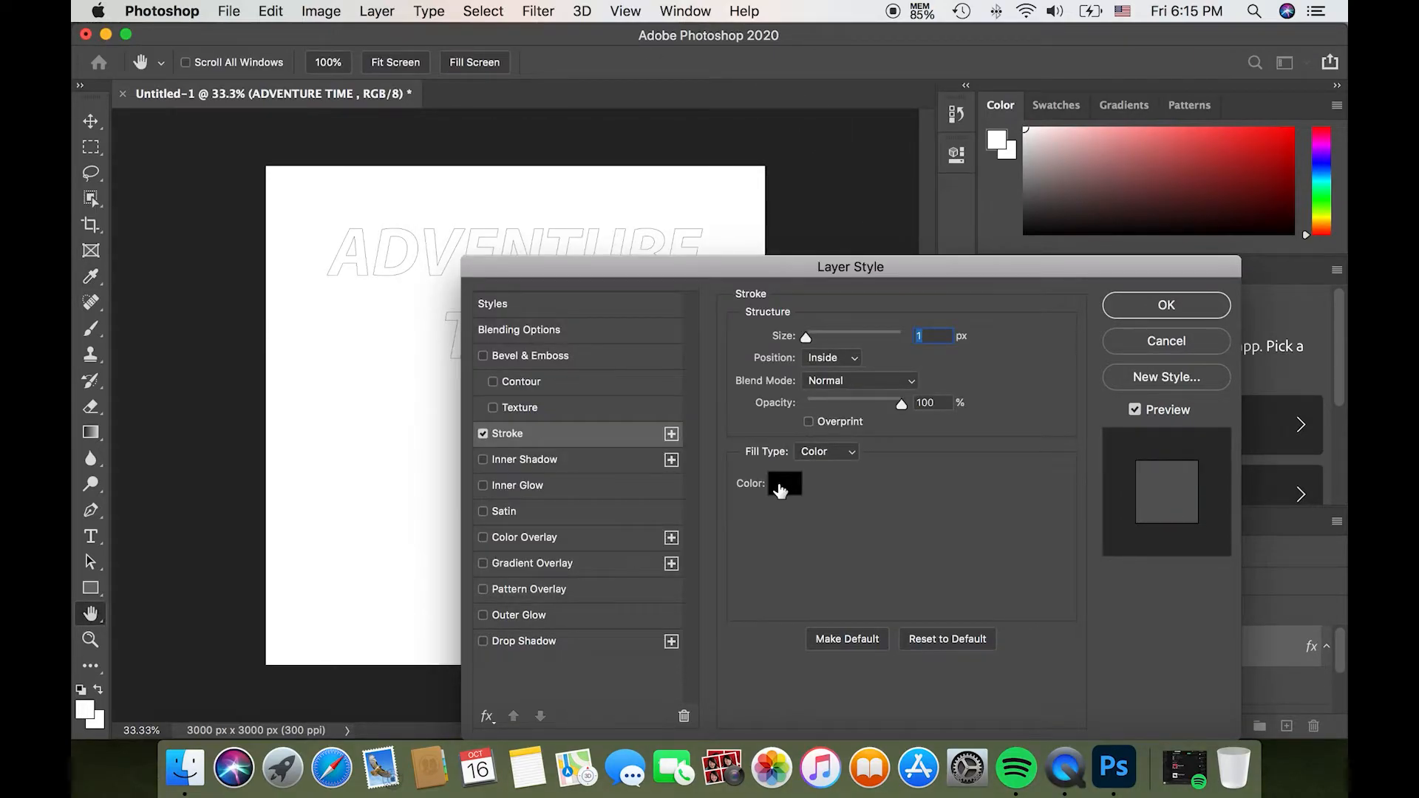
Set the stroke position to Outside and its size to 10 px
click(822, 358)
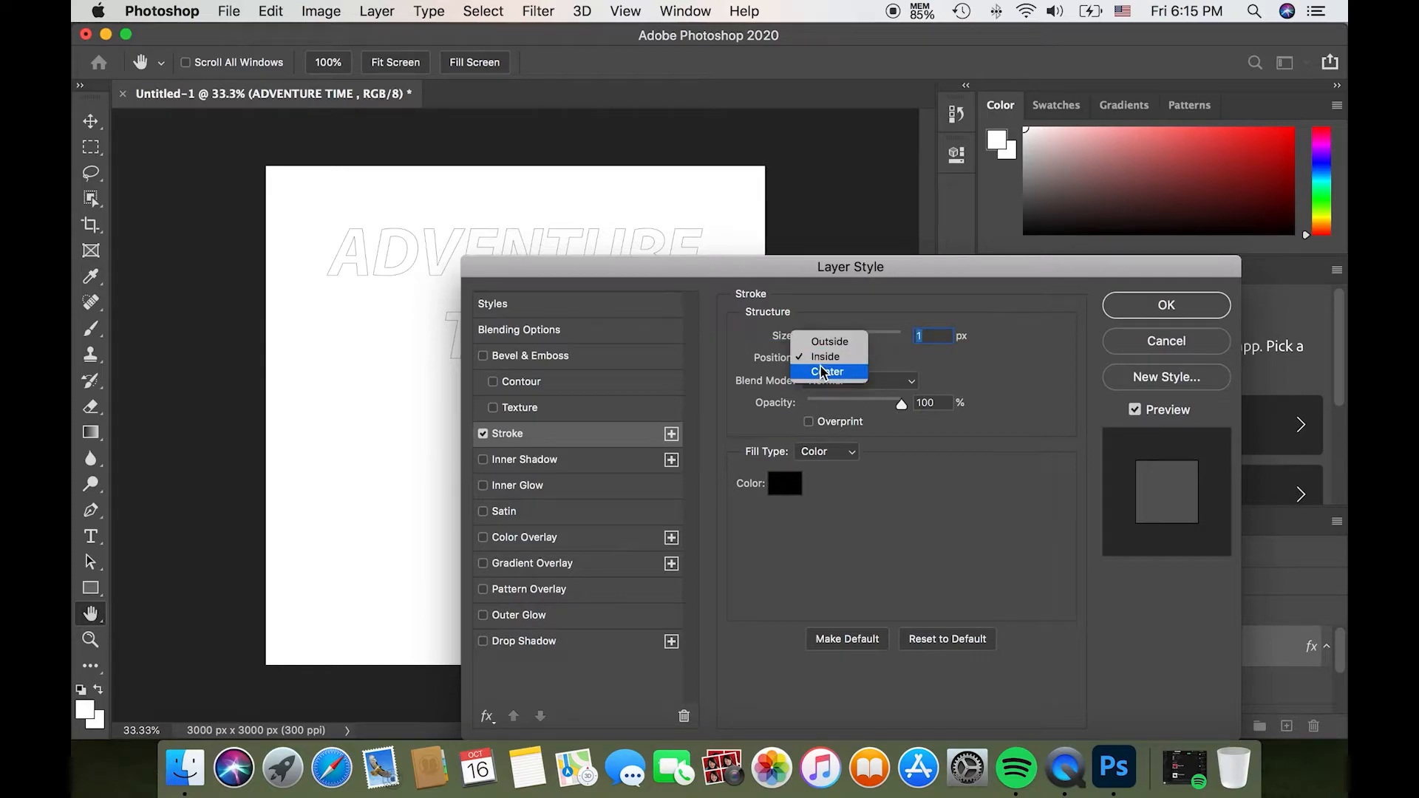
click(813, 343)
mouse_move(811, 344)
mouse_down()
mouse_move(868, 338)
mouse_move(825, 337)
mouse_up()
drag(700, 269, 703, 416)
mouse_move(820, 489)
mouse_down()
mouse_move(855, 493)
mouse_move(777, 489)
mouse_up()
text(10)
key(Tab)
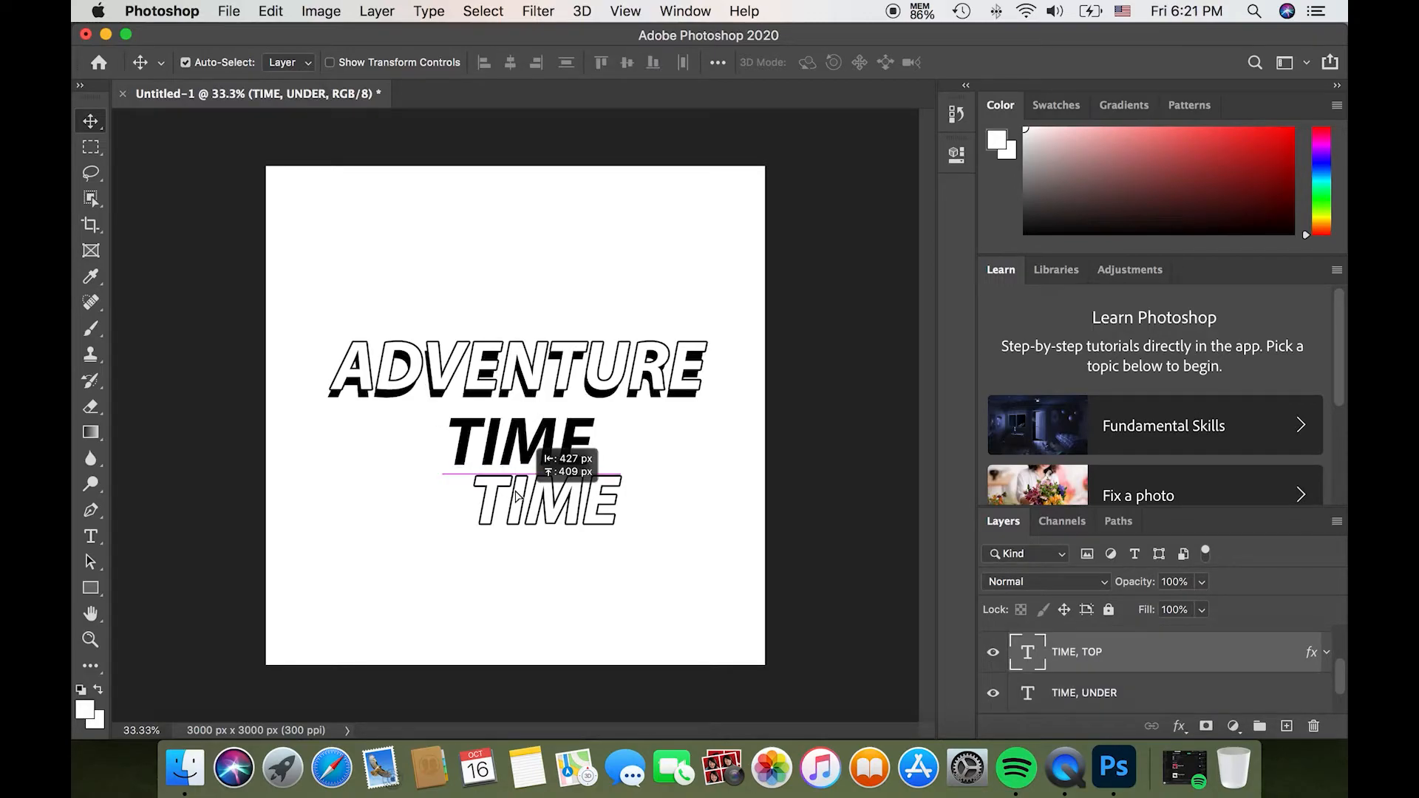
Offset the outlined ADVENTURE, TOP and TIME, TOP layers slightly up and to the right of their black copies to form a drop shadow
drag(534, 507, 502, 452)
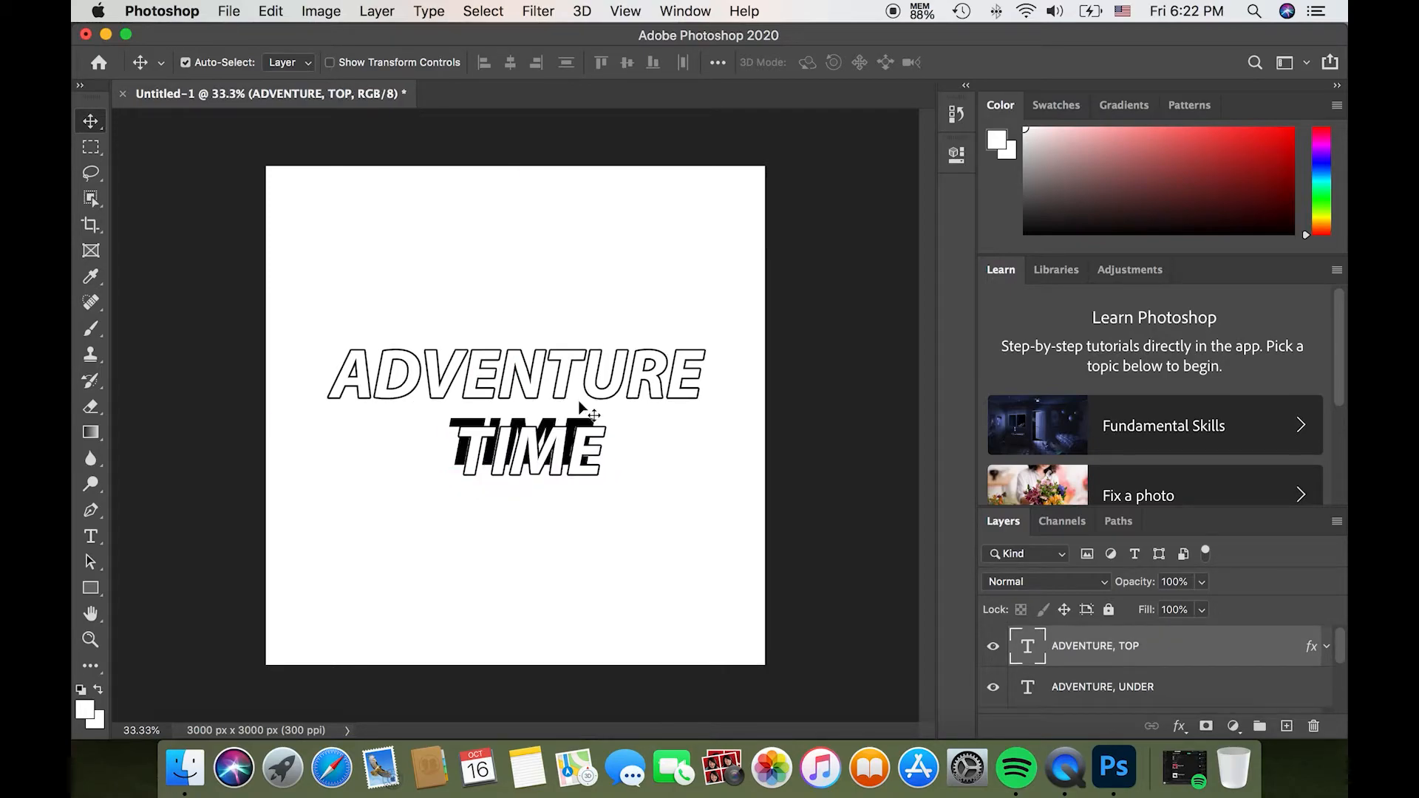
key(Right)
key(Right)
key(Right)
key(Right)
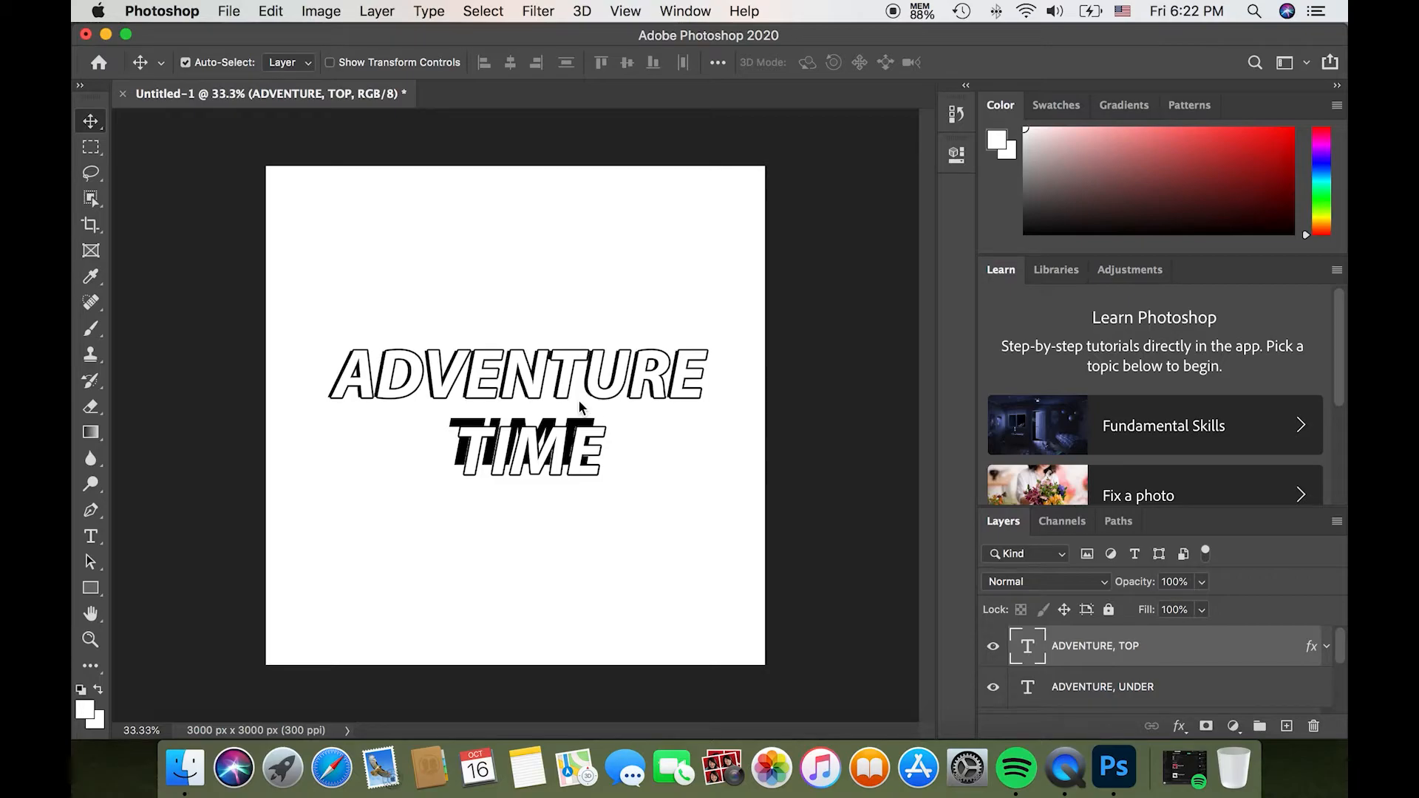
key(Right)
key(Up)
key(Up)
key(Up)
key(Up)
key(Up)
key(Up)
key(Up)
key(Up)
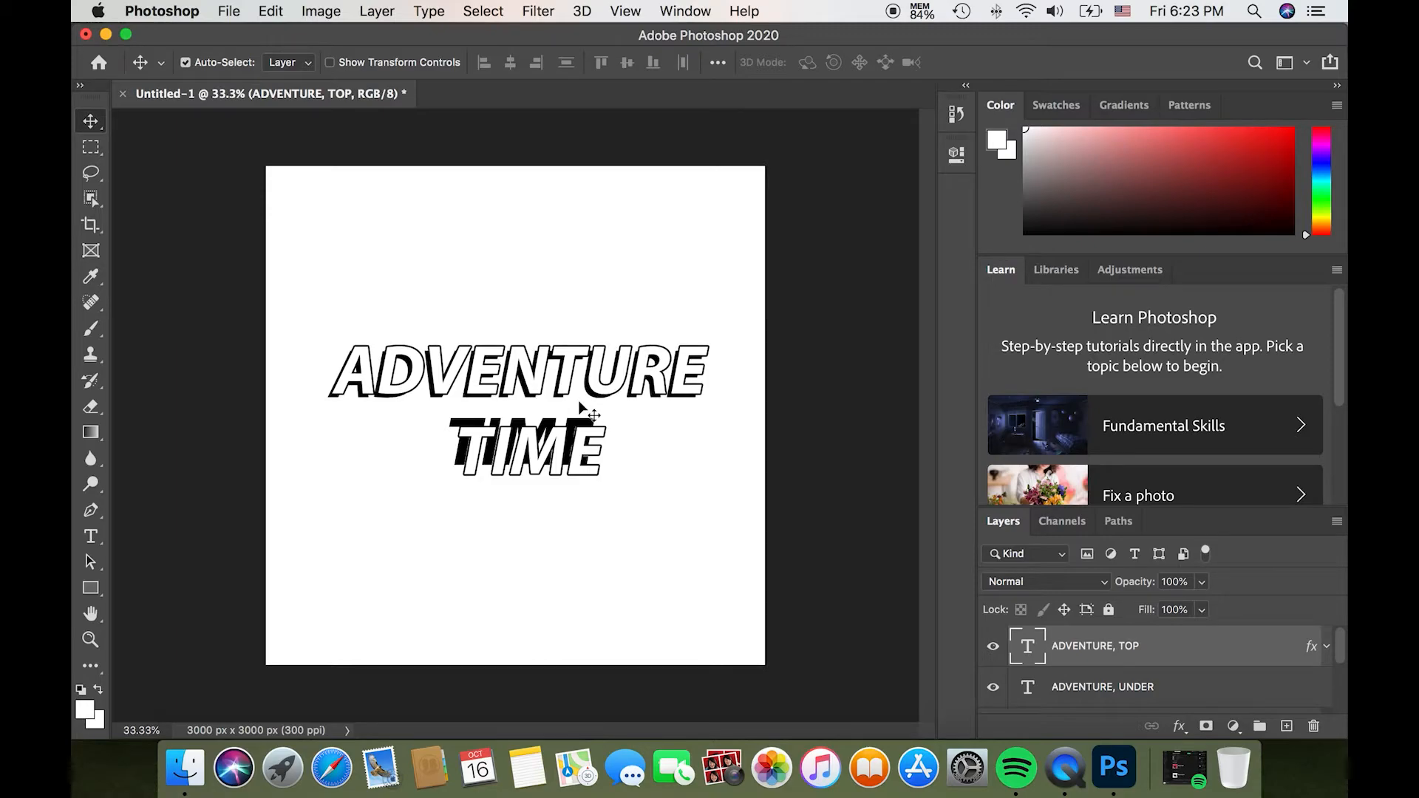
drag(532, 458, 516, 440)
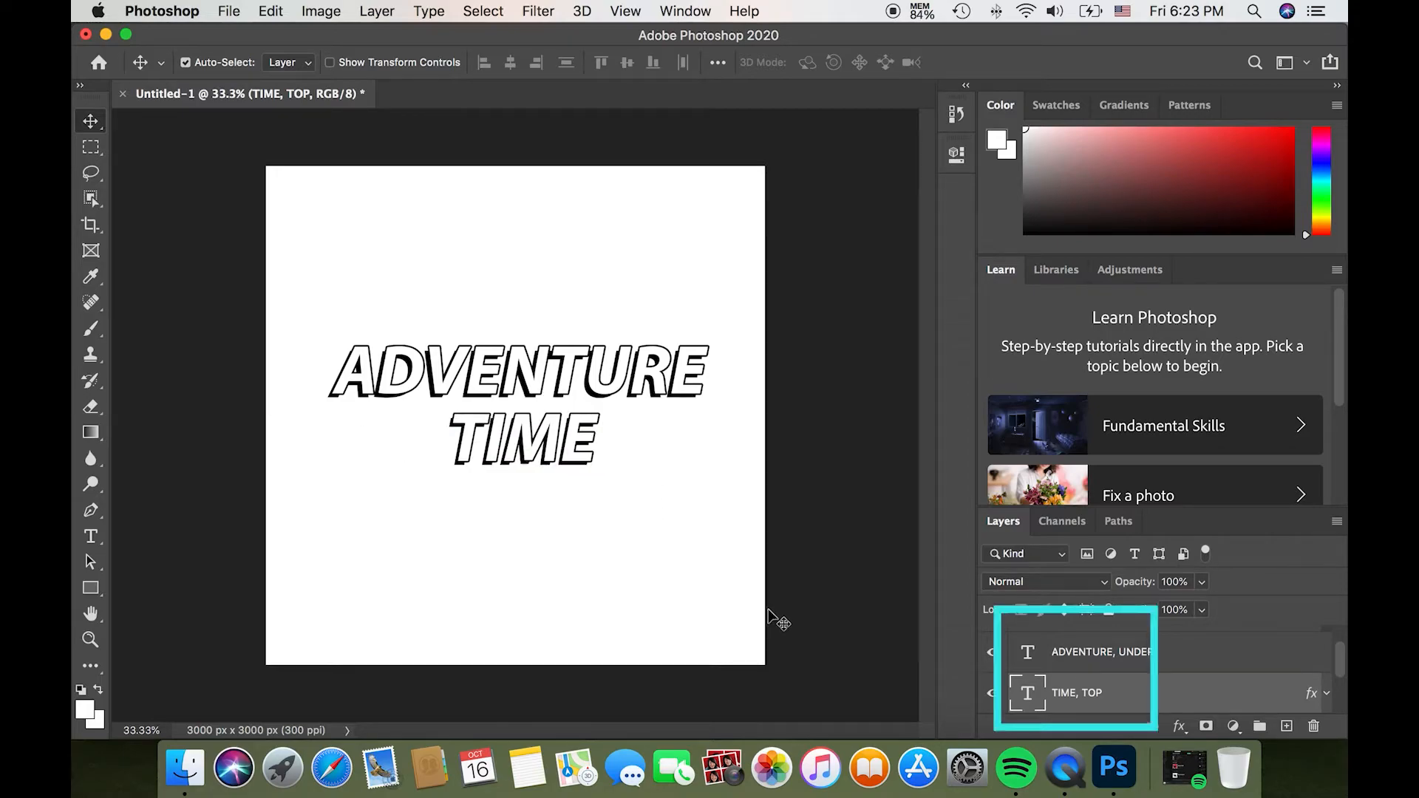
Select both TIME layers and move them together so the word sits centred beneath ADVENTURE
scroll(1088, 681, down, 1)
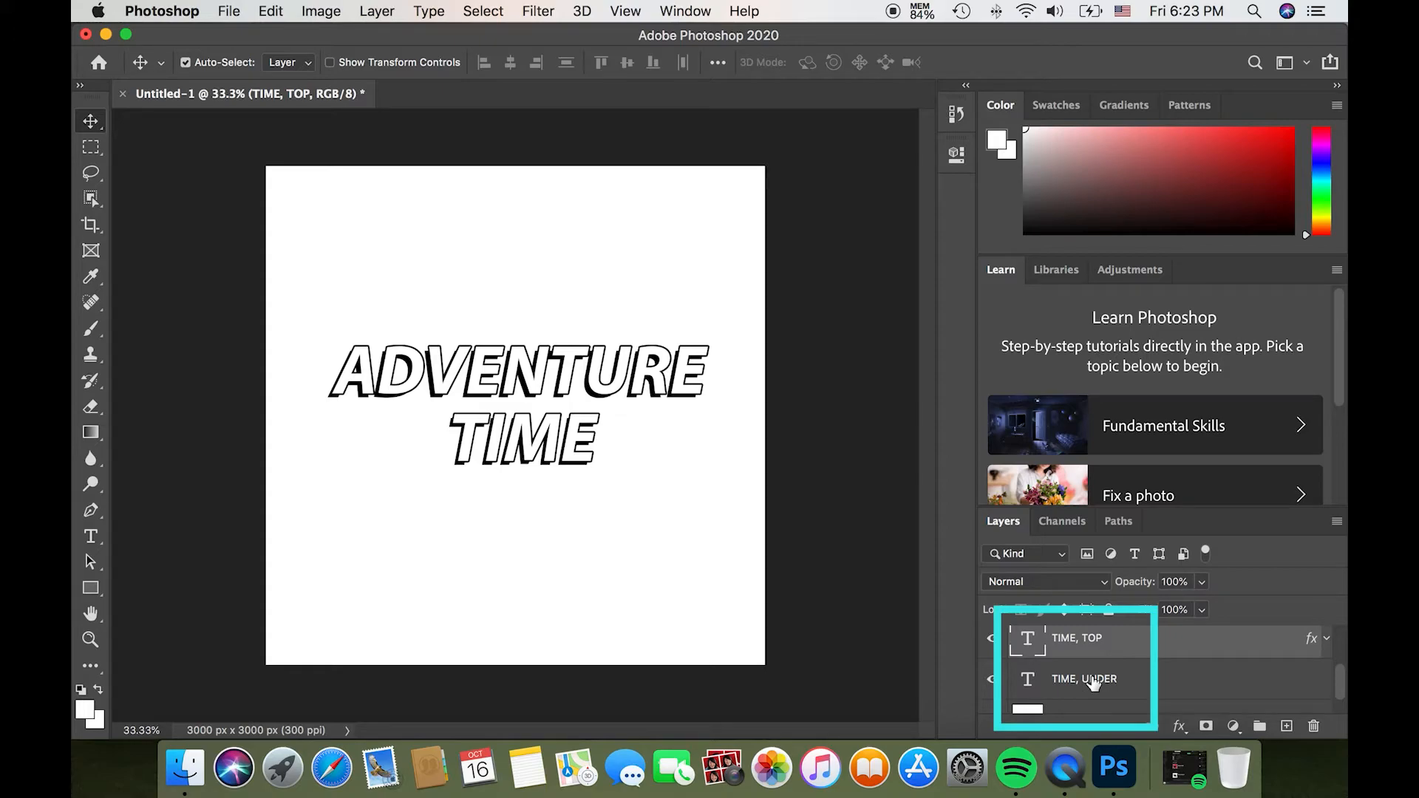
shift+click(1094, 681)
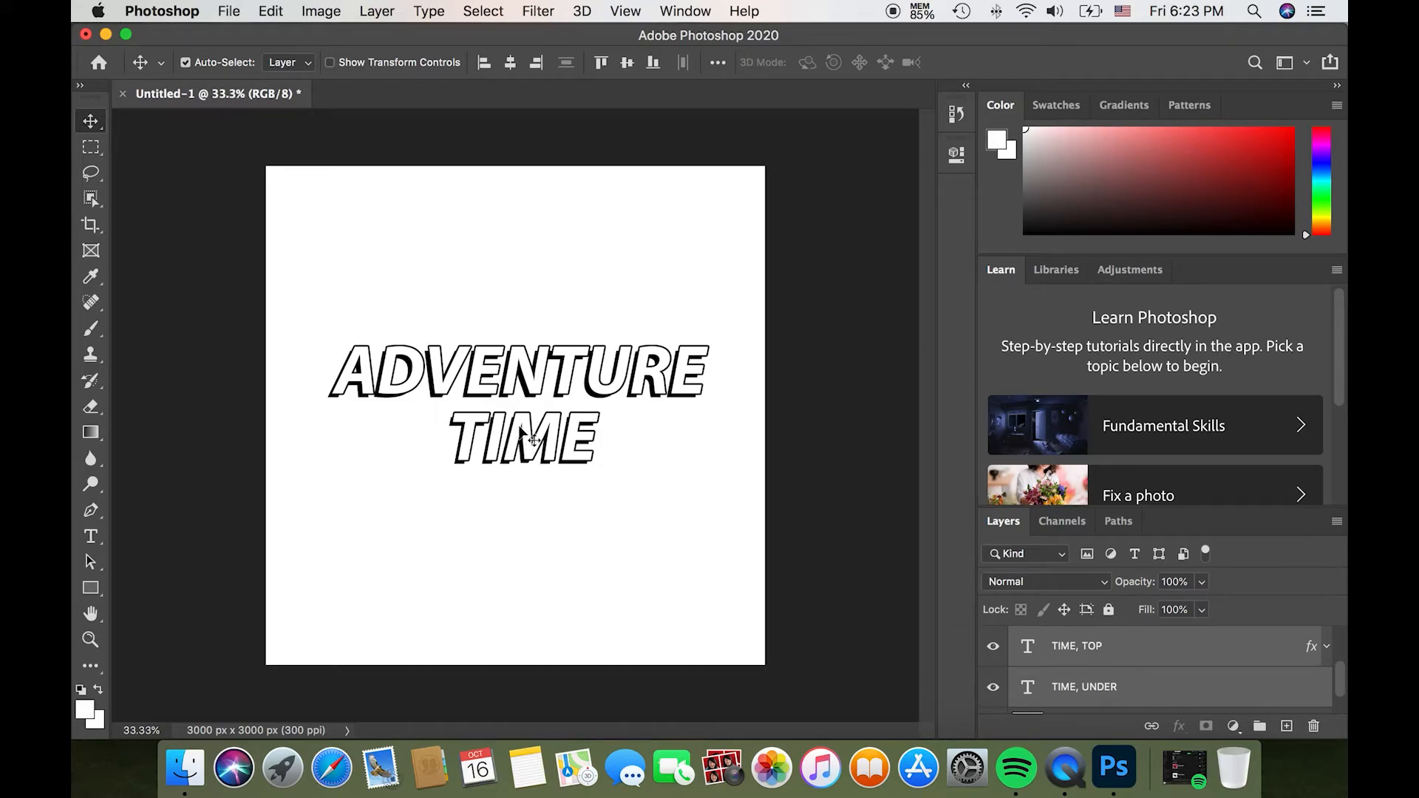
drag(523, 427, 518, 426)
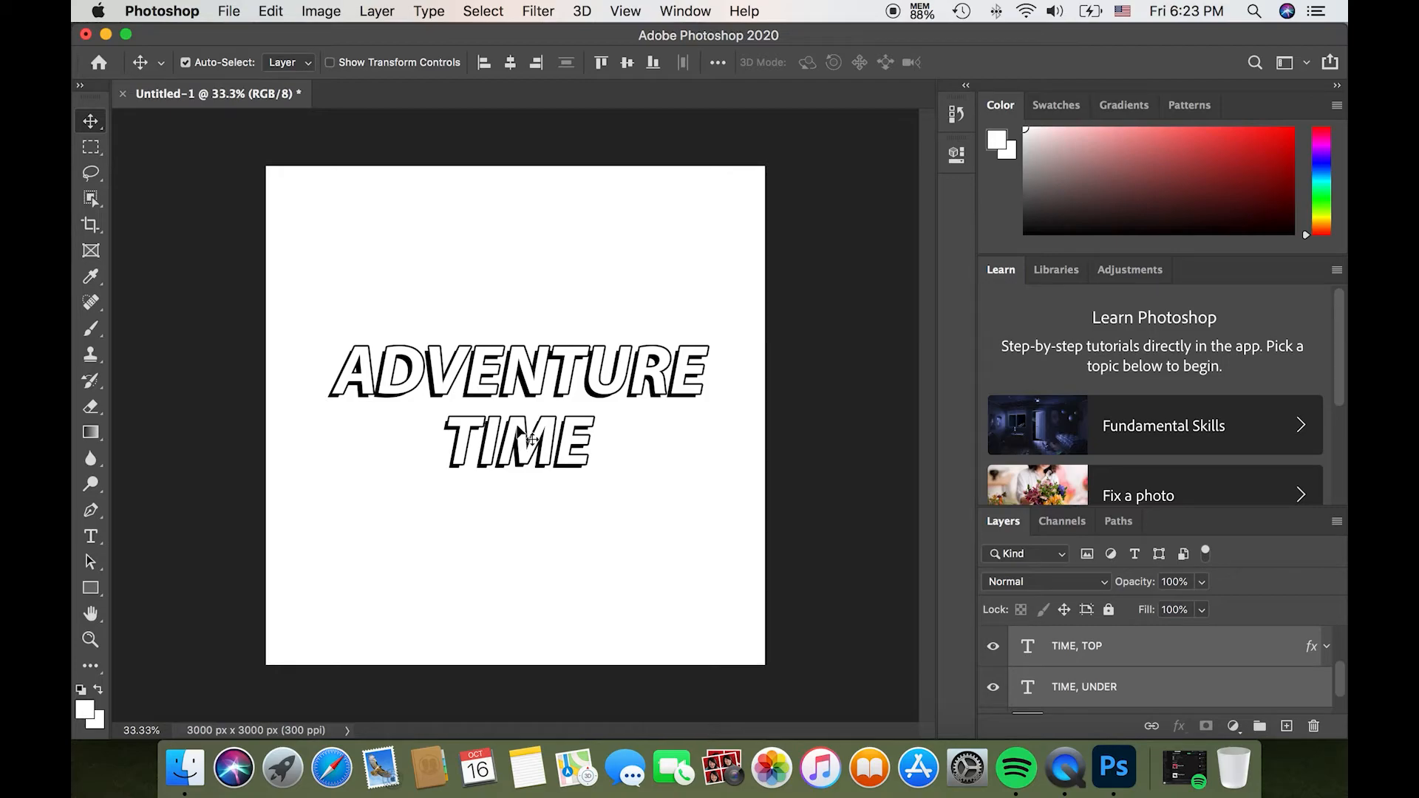
drag(531, 439, 515, 416)
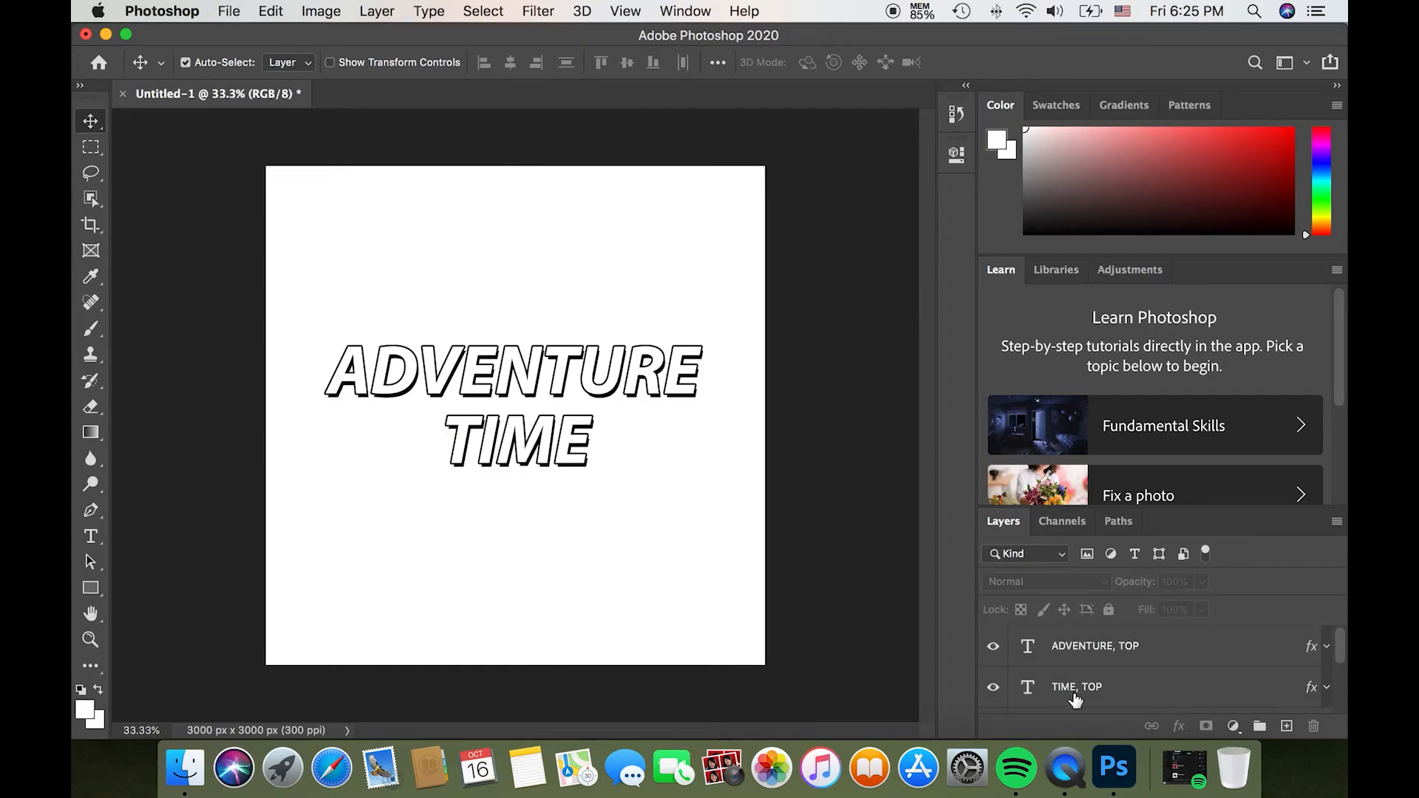
Convert the locked Background into a regular layer and delete it to leave a transparent canvas
scroll(1075, 699, down, 3)
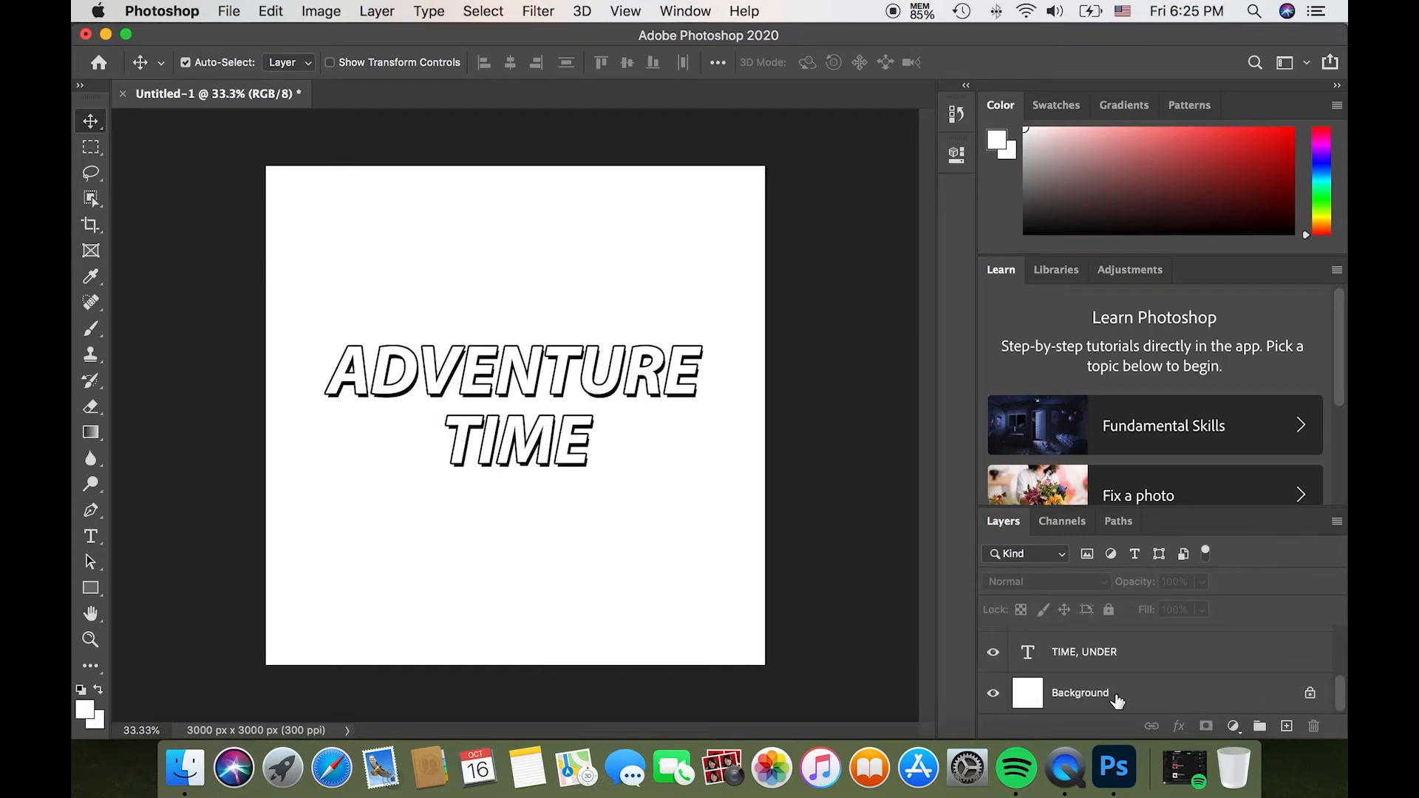
double_click(1115, 695)
click(880, 340)
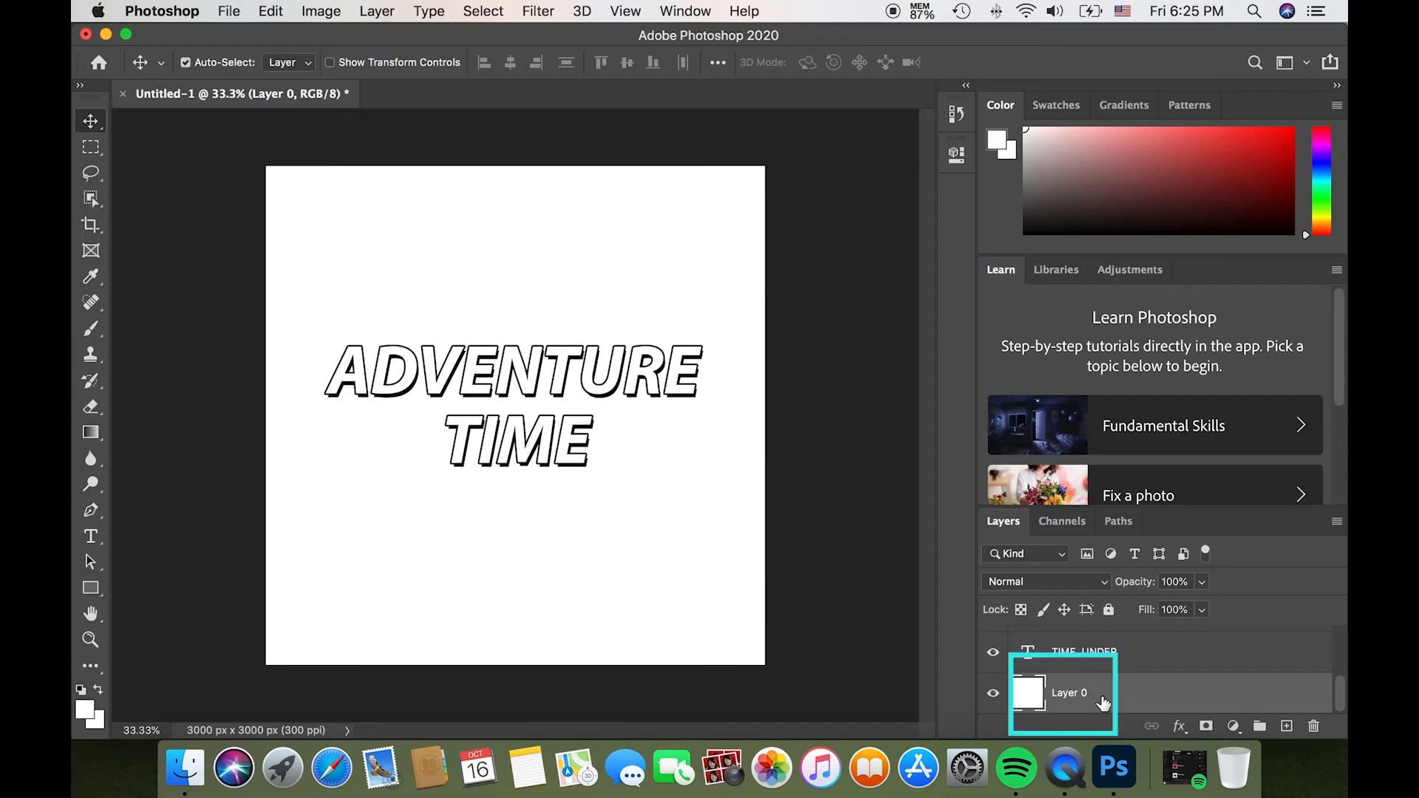
key(Delete)
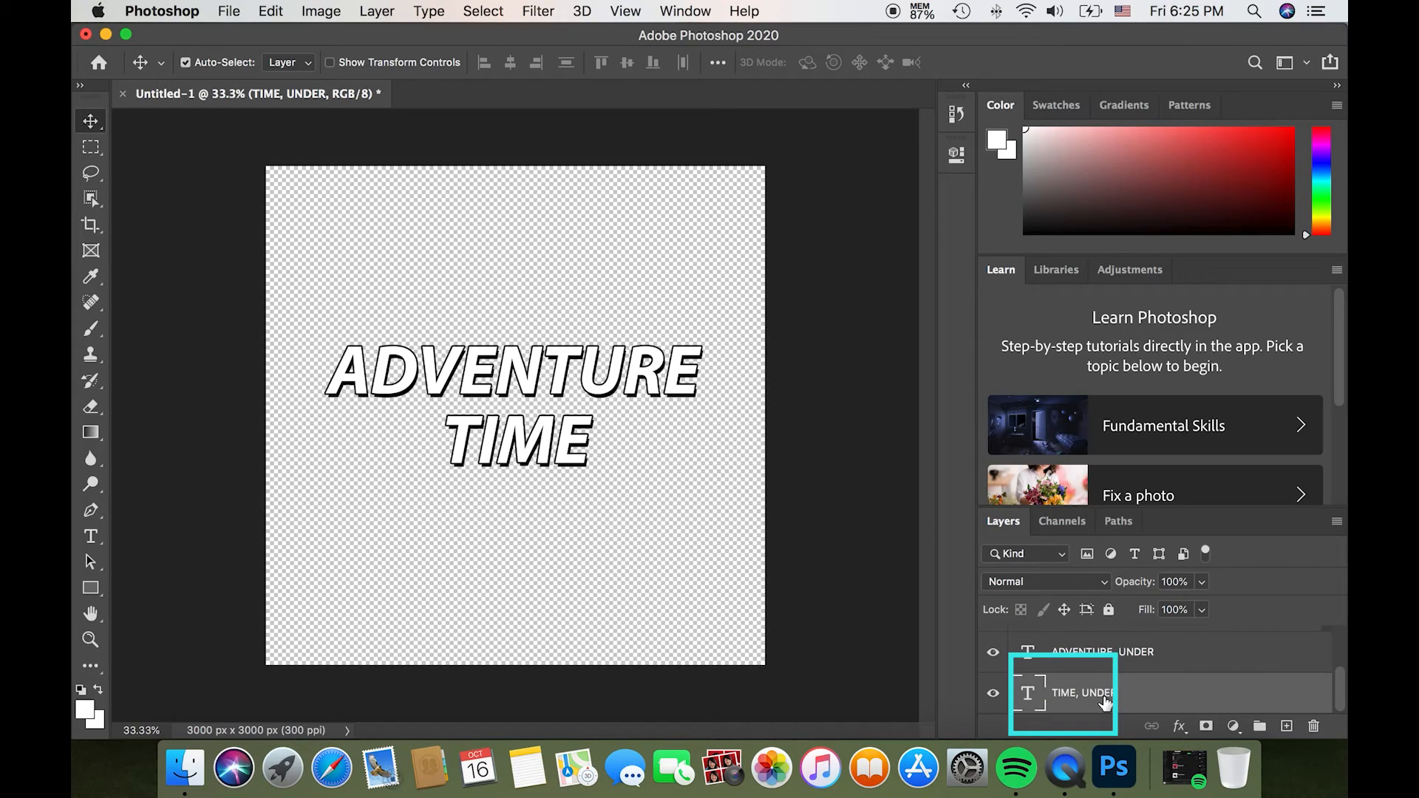
Save the artwork to the Desktop as a PNG named AT, using the large file size option
click(230, 14)
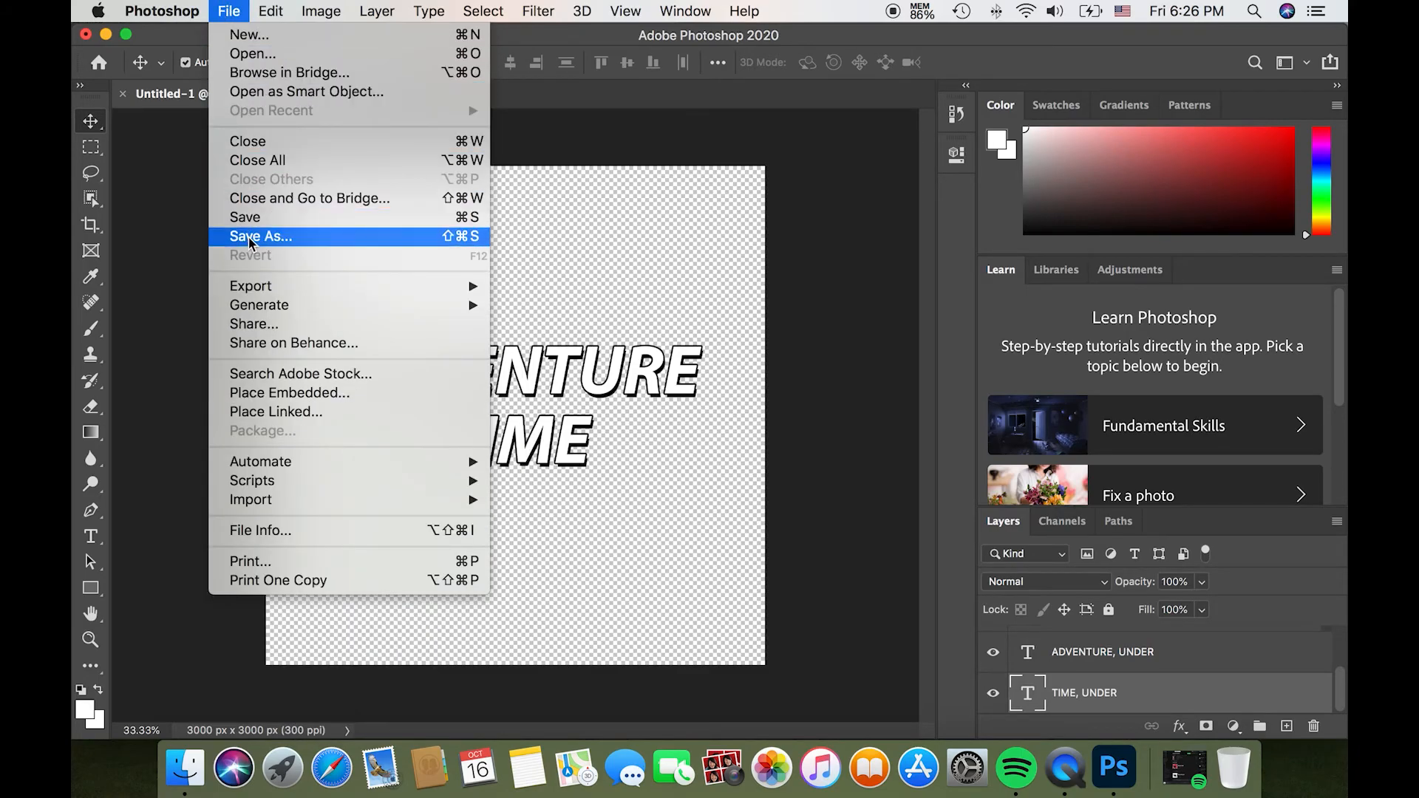
click(249, 236)
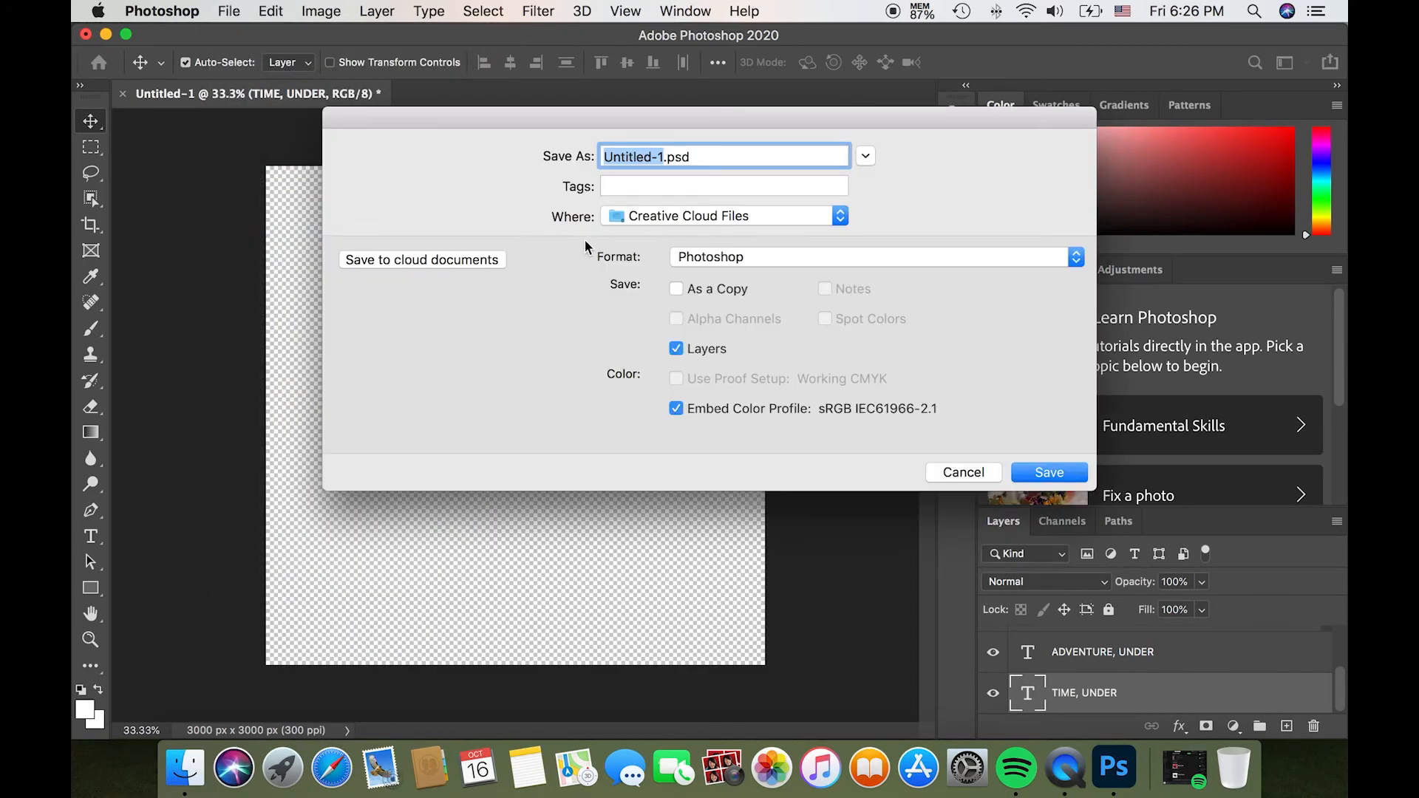
text(AT)
click(698, 257)
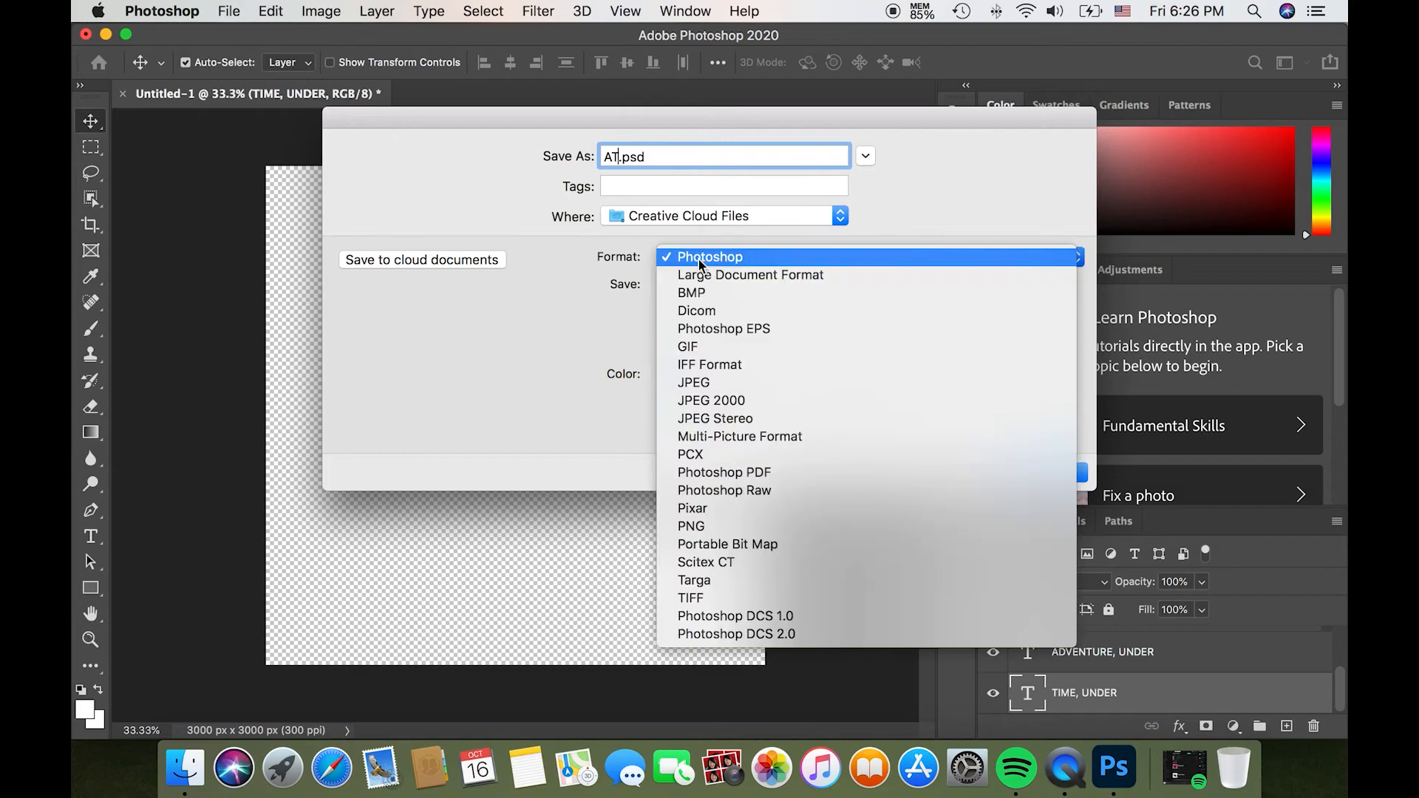
click(699, 527)
click(832, 215)
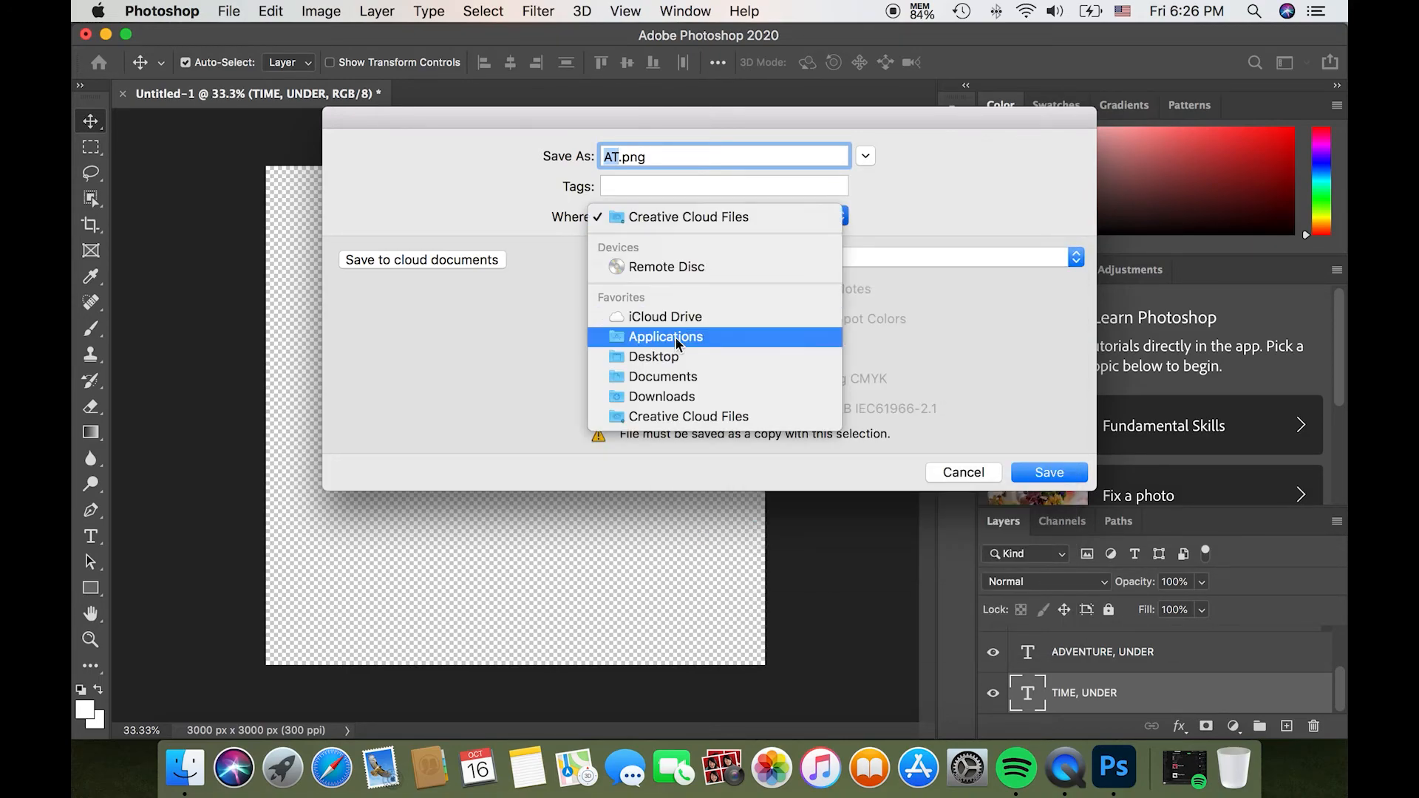
click(674, 362)
click(1046, 476)
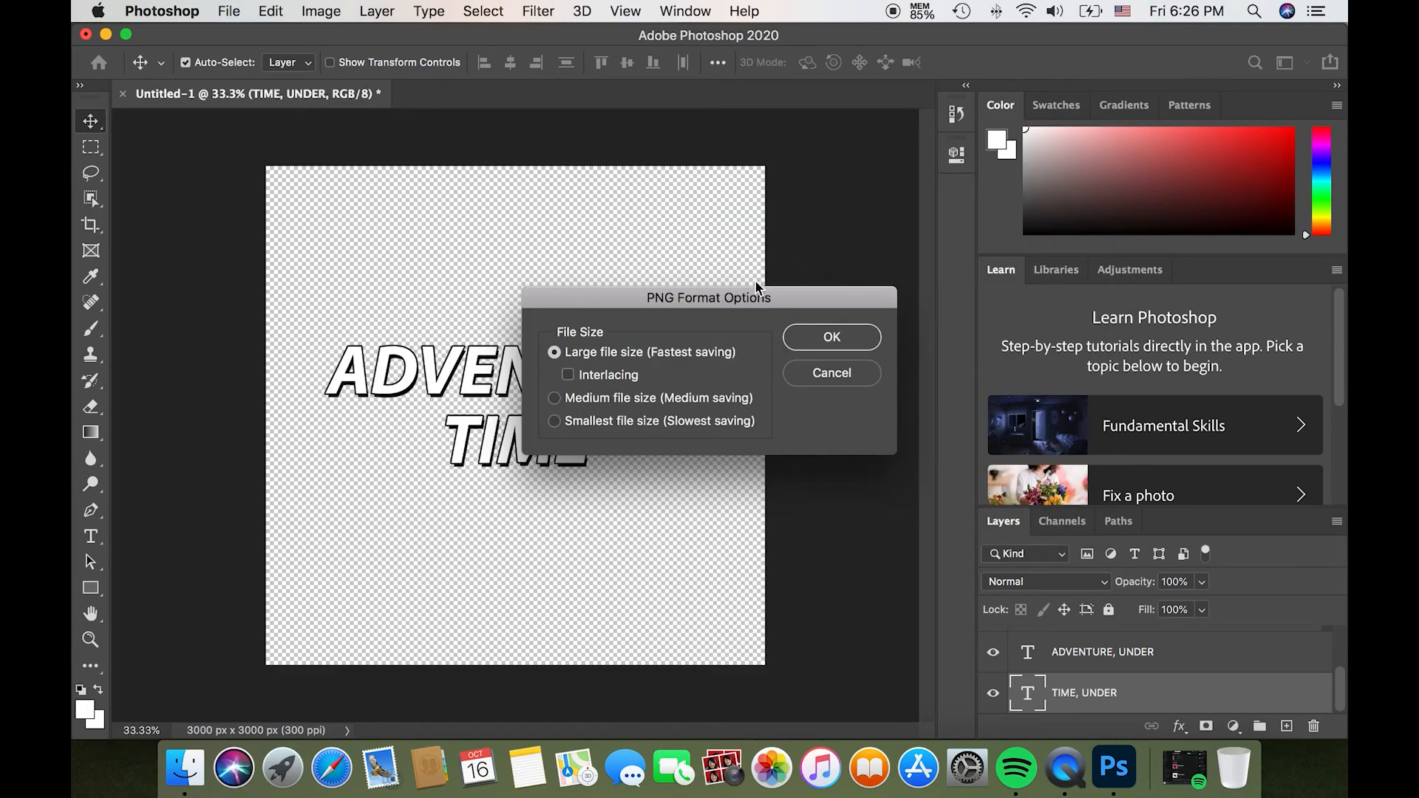
click(823, 340)
Open AT.png from the desktop in Preview, inspect the lettering up close, and close the image
drag(557, 35, 558, 80)
click(912, 54)
double_click(911, 54)
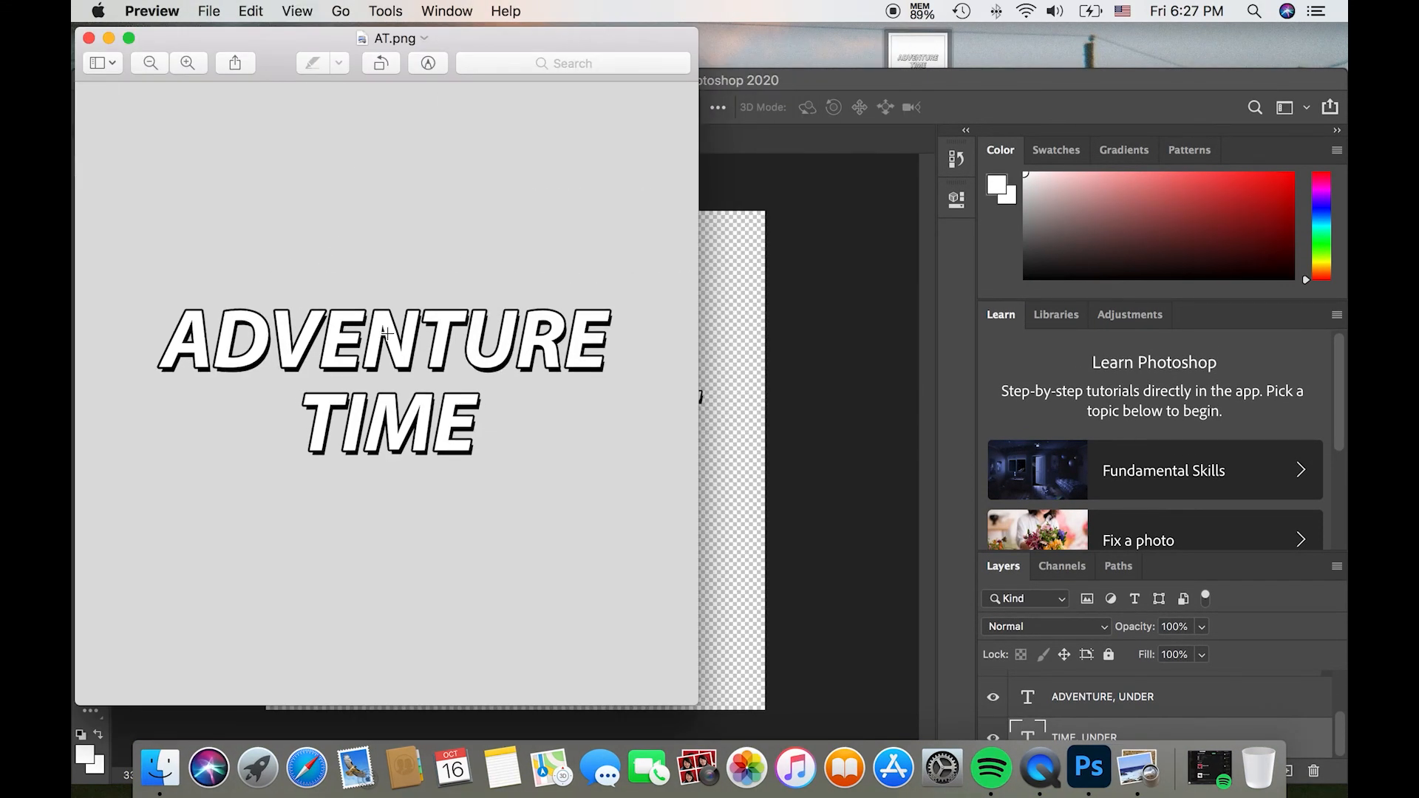
key(super+plus)
key(super+plus)
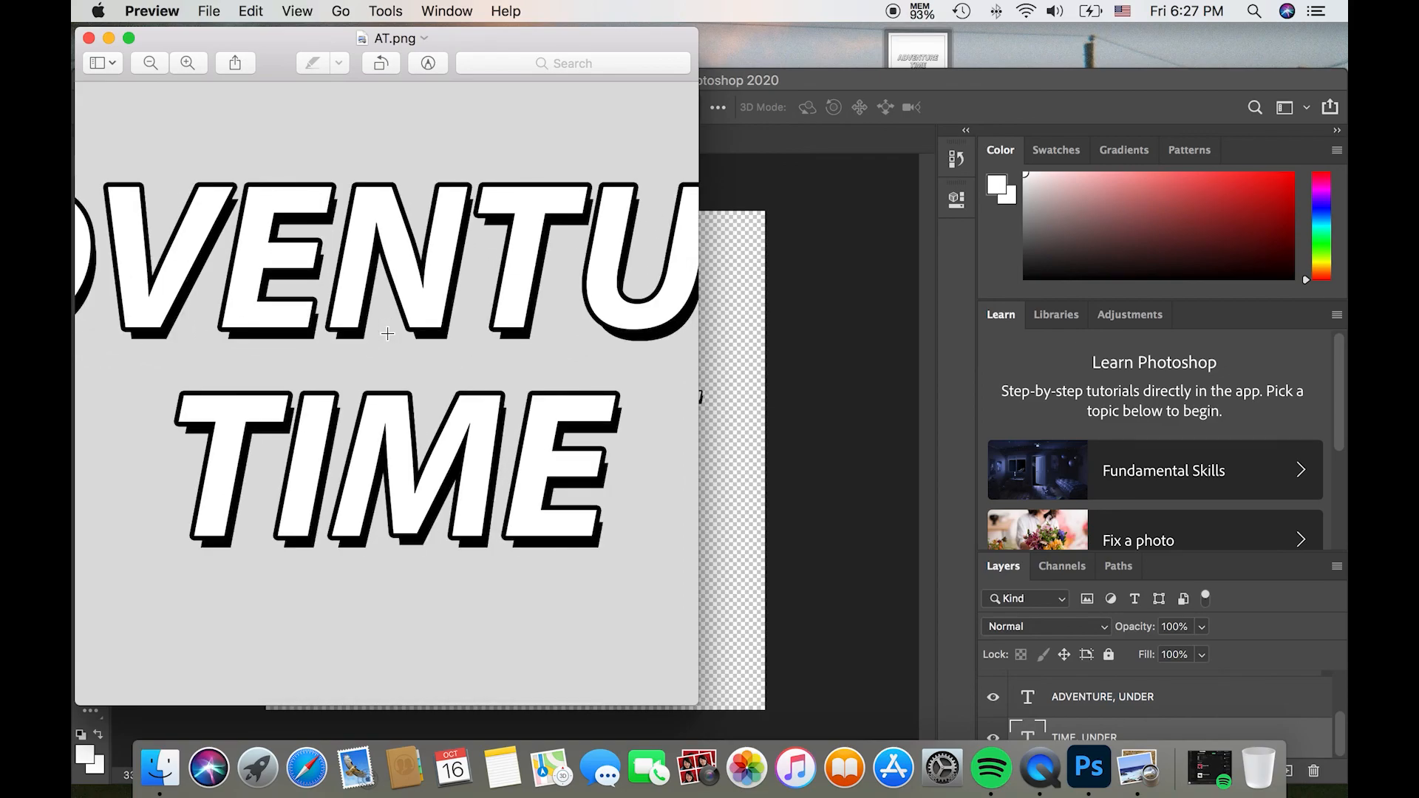
click(89, 38)
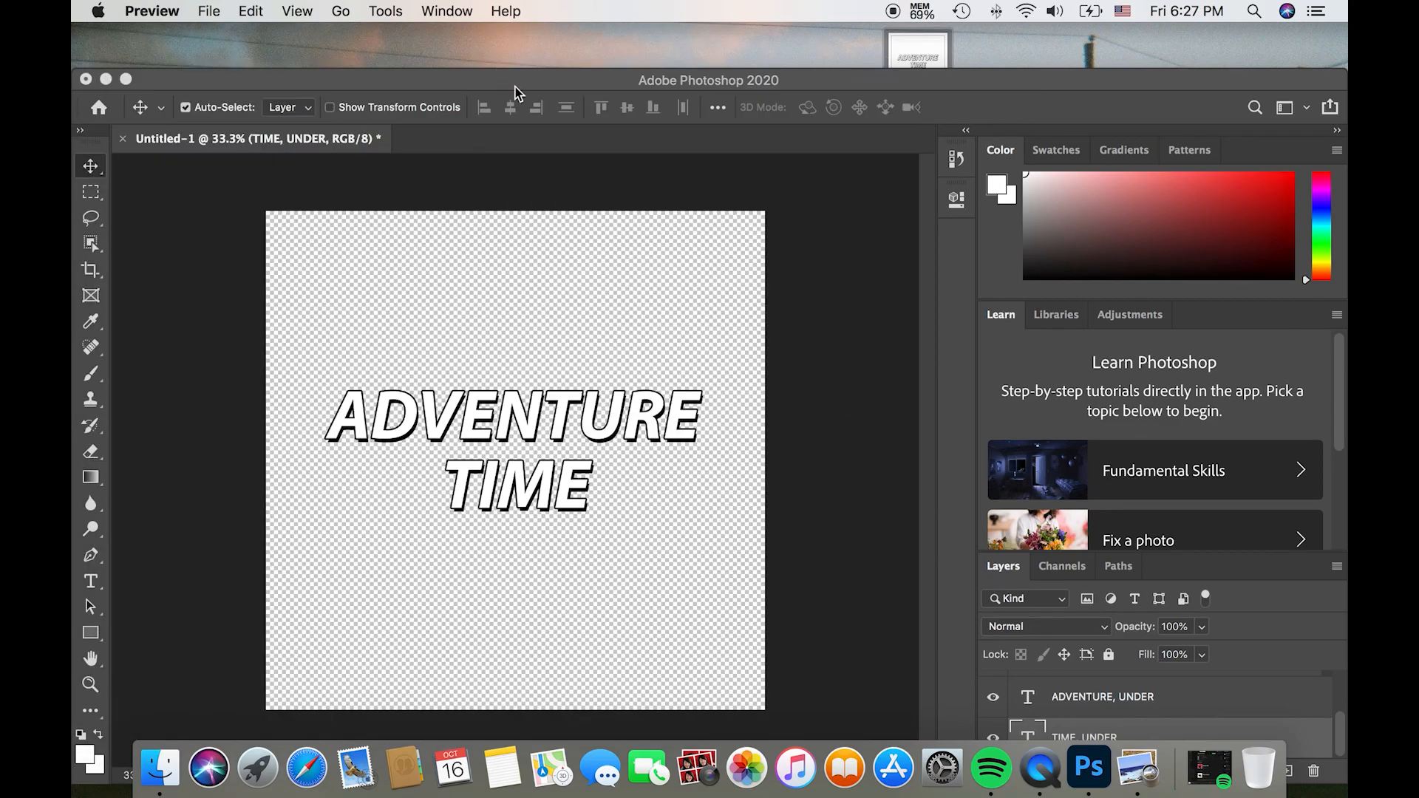